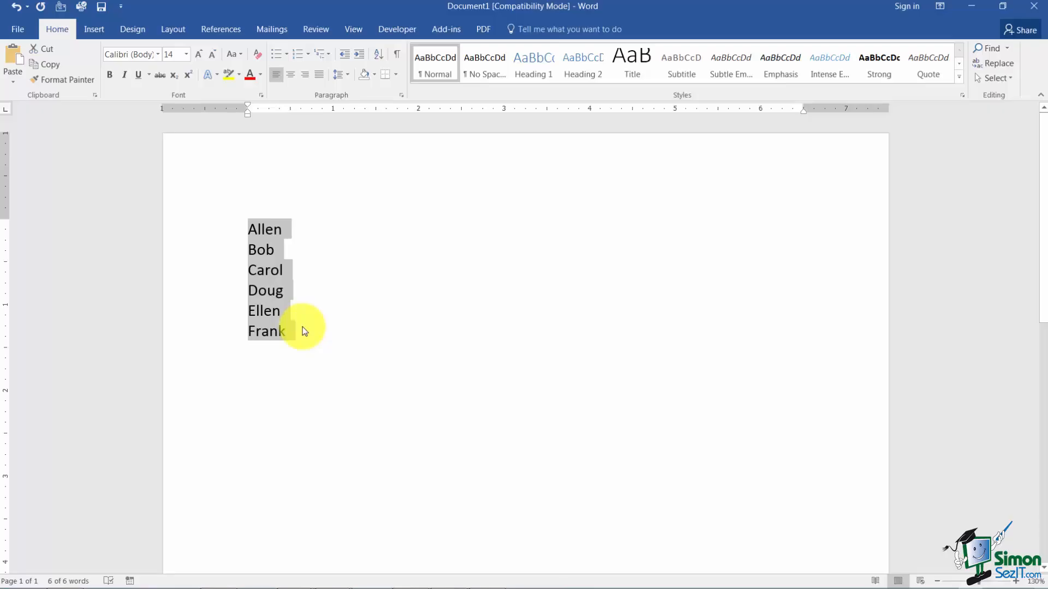
Turn the selected list of names into a numbered list.
click(299, 57)
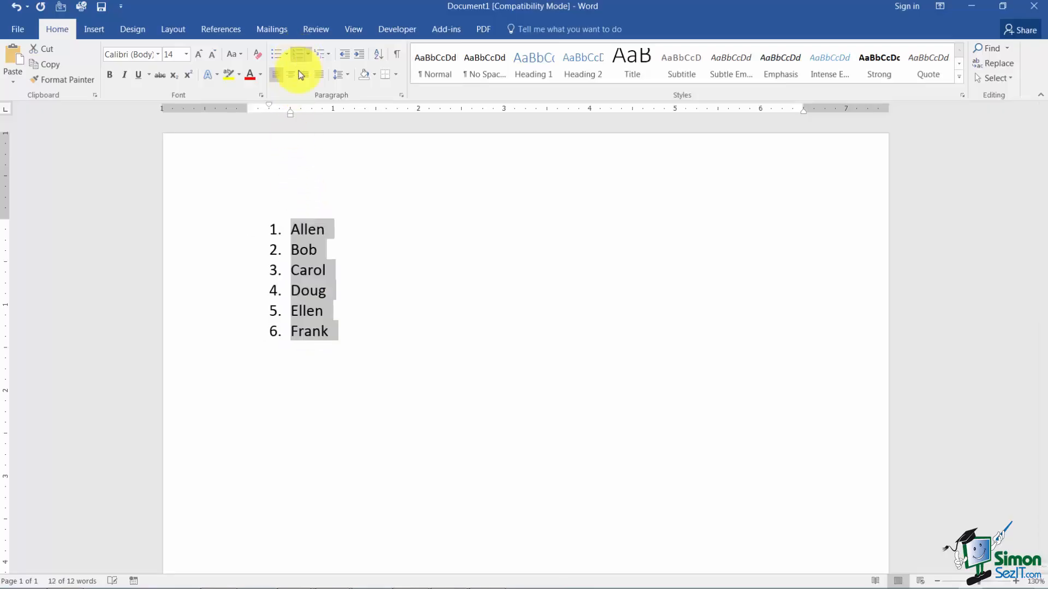
click(369, 271)
Add a second-level item reading "Voted top employee in 2015" beneath the first name in the list.
click(338, 235)
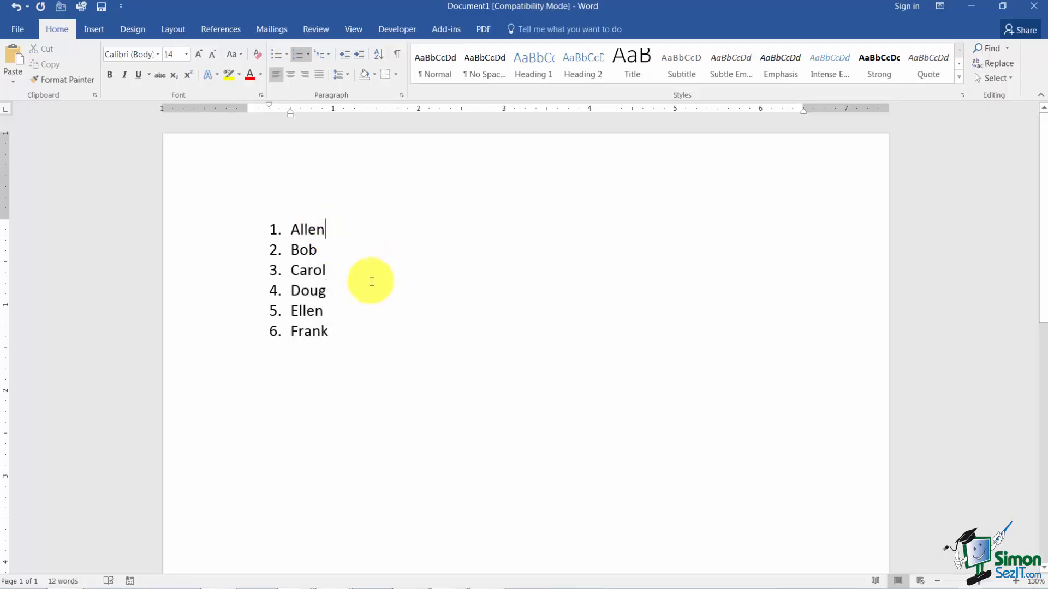
key(Return)
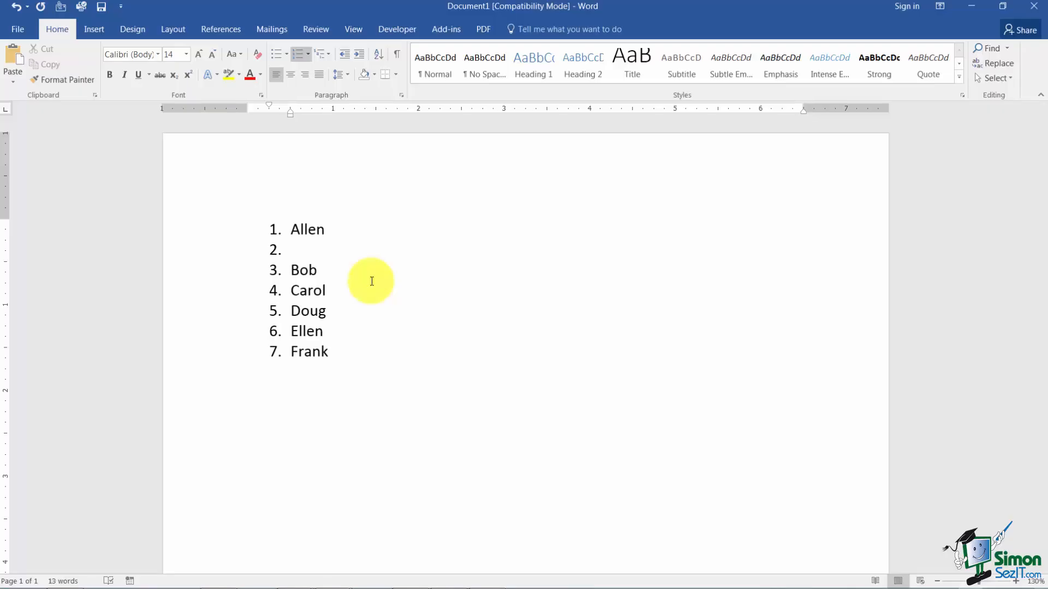
key(Tab)
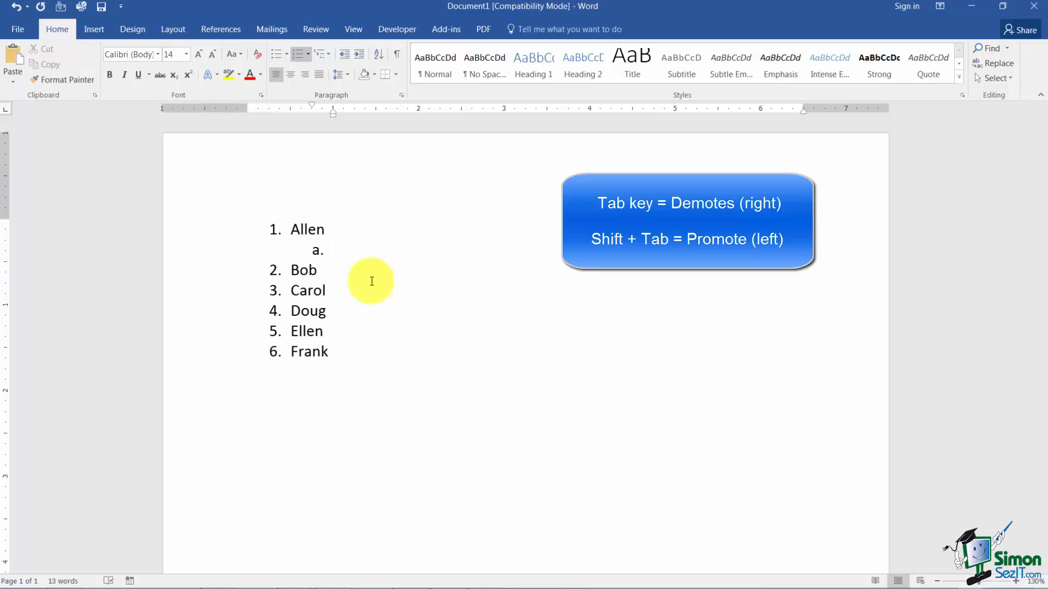
text(Voted top emplo)
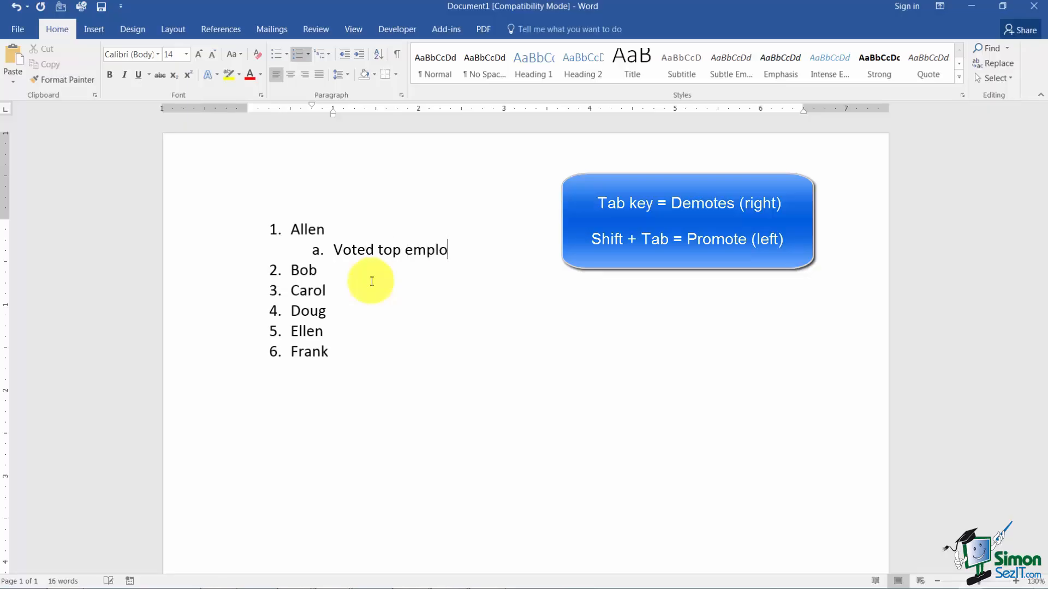
text(yee in 2015)
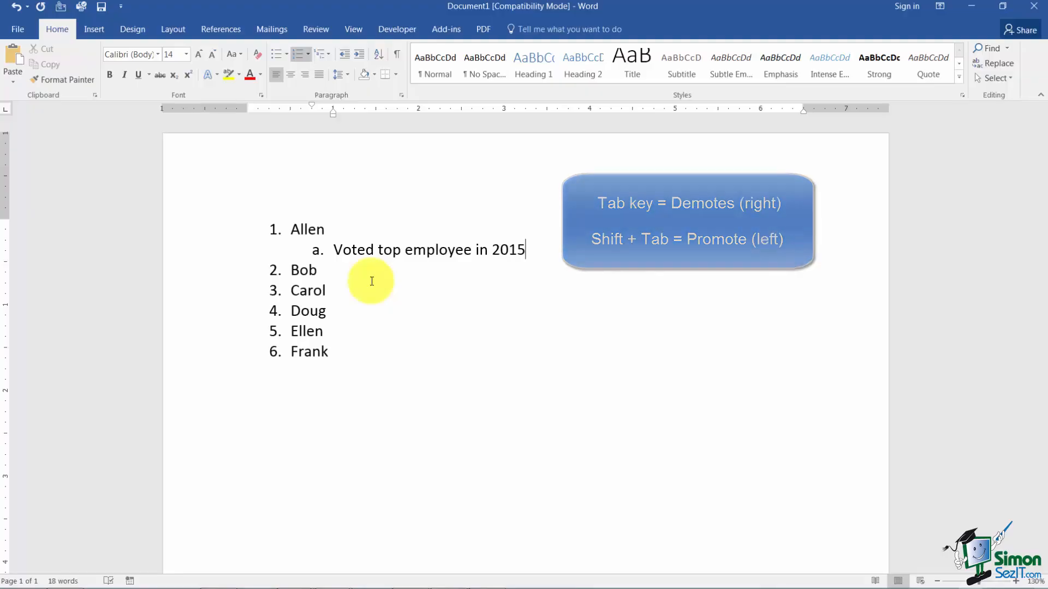
Add a second sub-item reading "Voted top employee in 2014" under the first name.
key(Return)
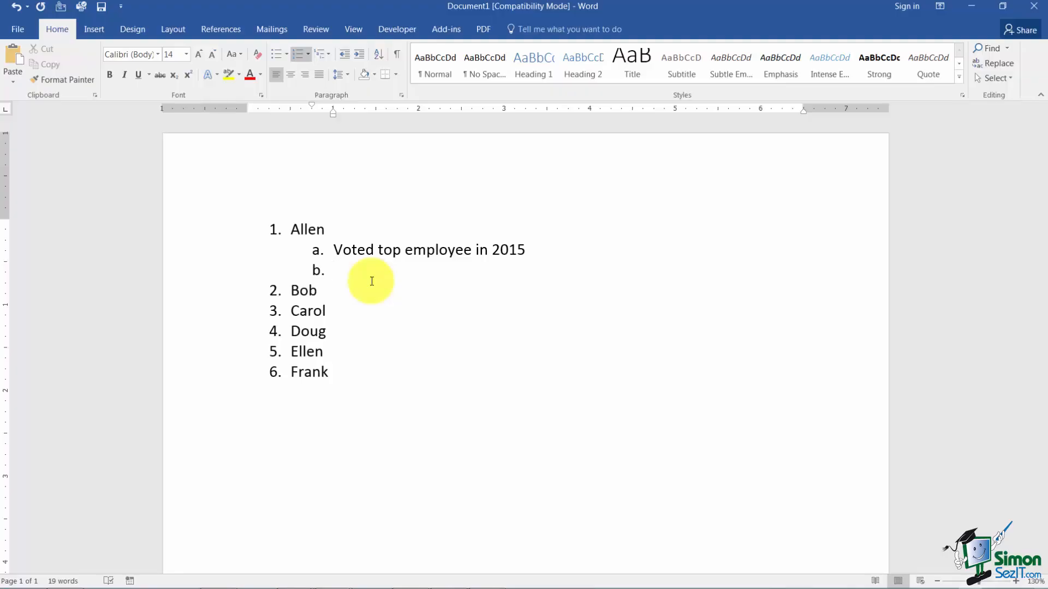
text(Voted top employee i)
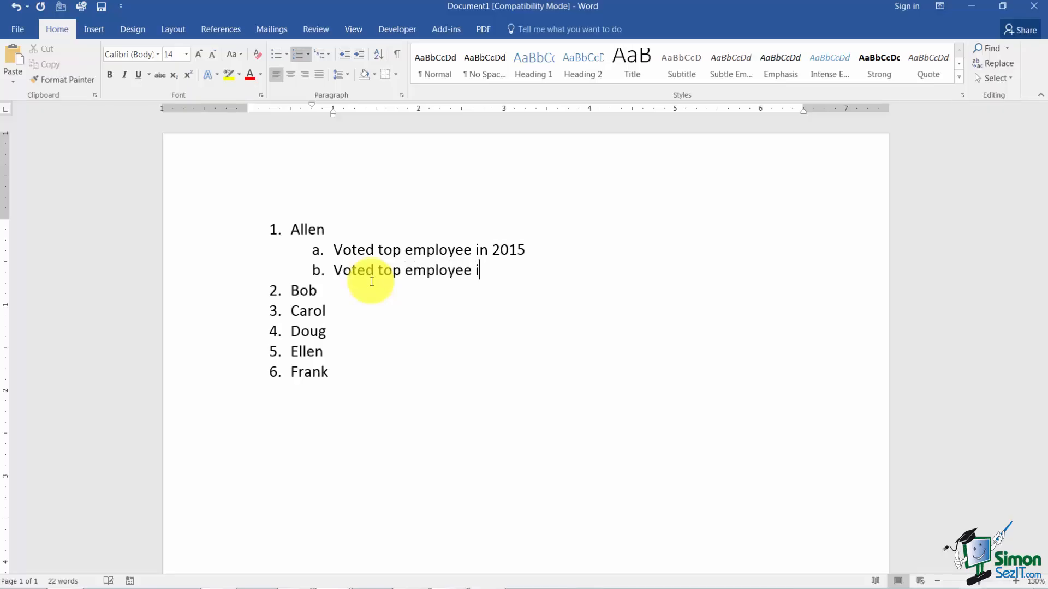
text(n 2014)
Try promoting a new blank item below the 2014 entry to the top numbering level, and remove it.
key(Return)
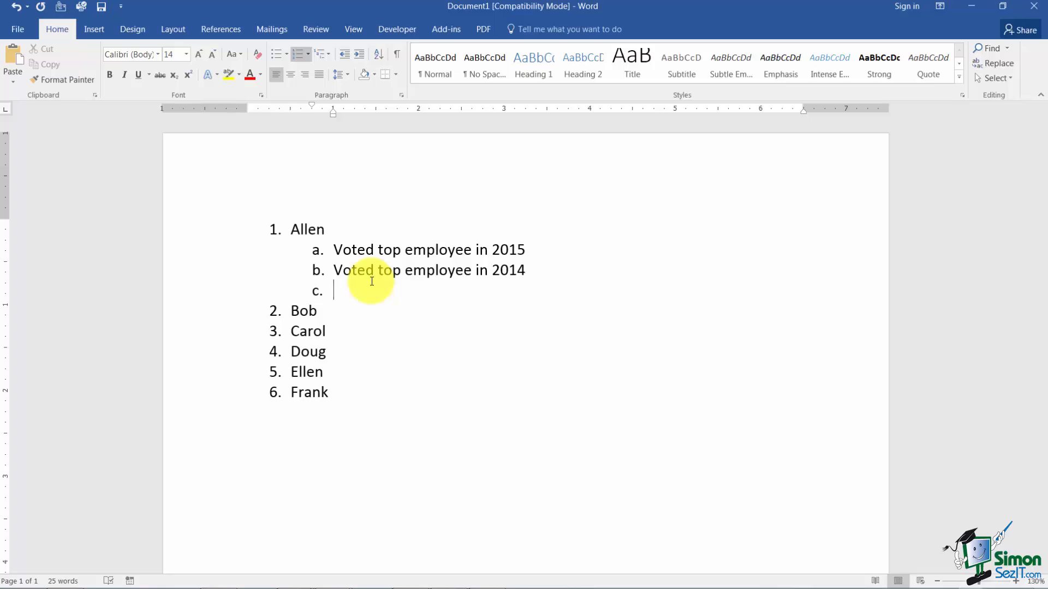
key(shift+Tab)
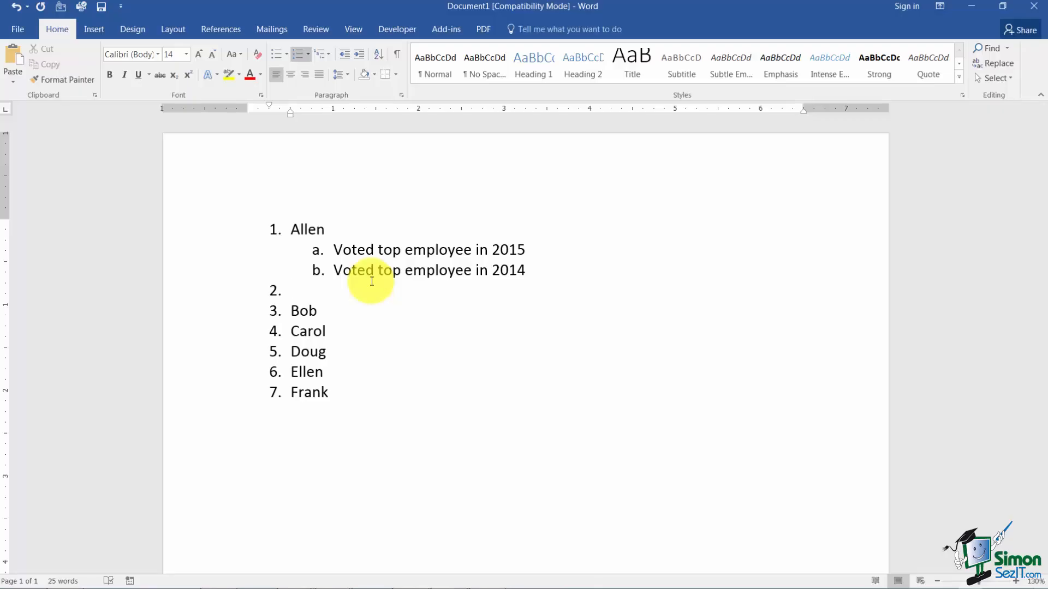
key(Return)
key(BackSpace)
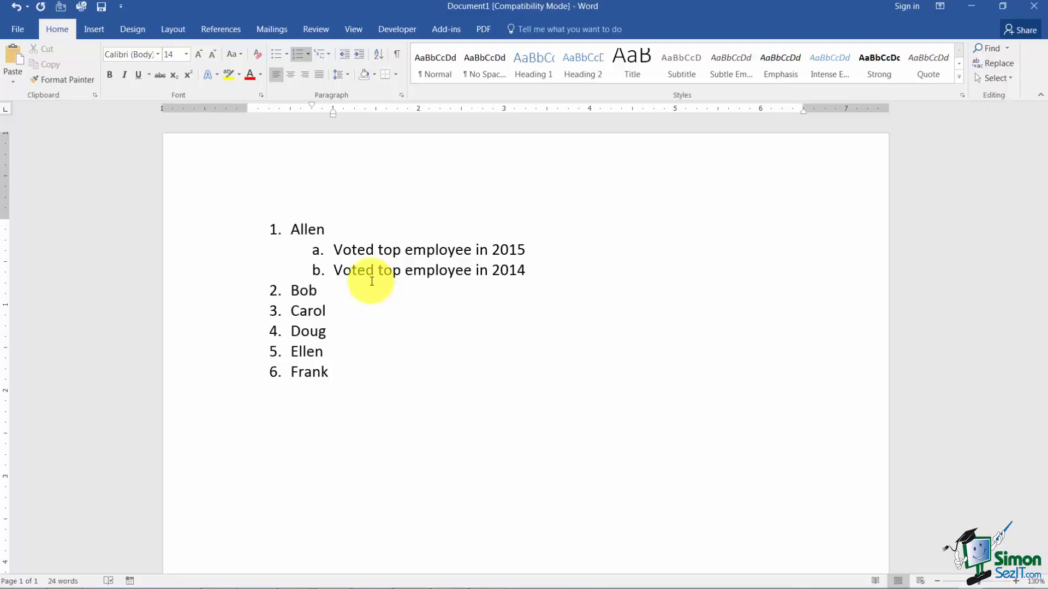
Insert a blank item after the second name and demote it to a second-level sub-item.
click(329, 291)
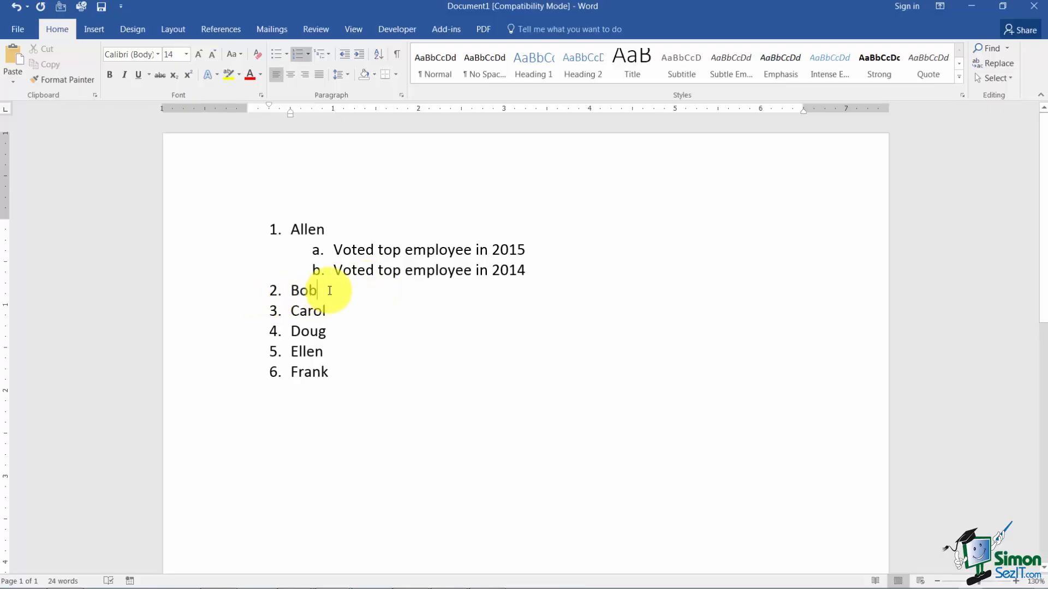
key(Return)
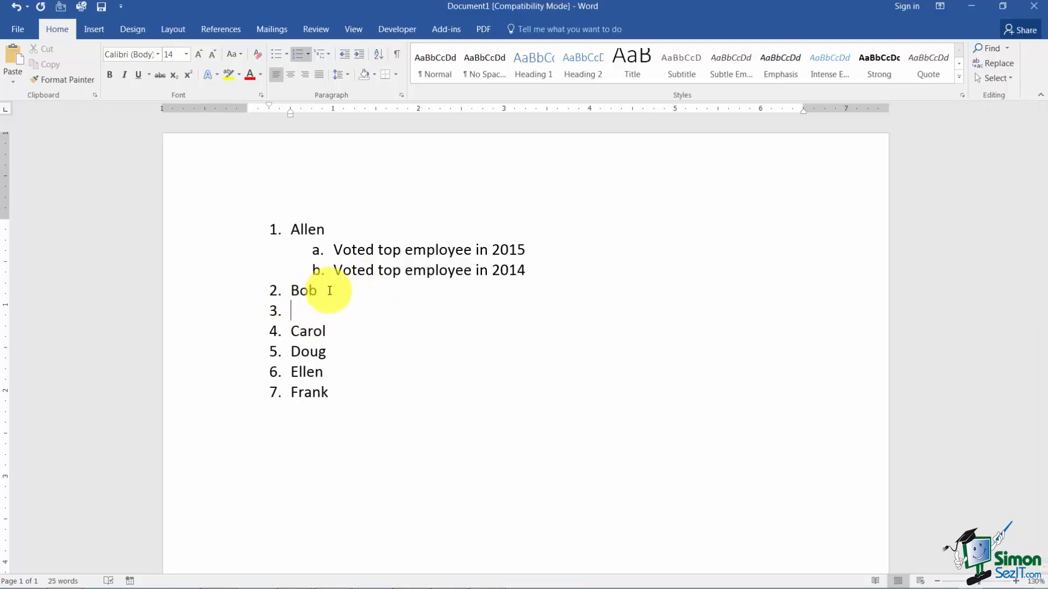
key(Tab)
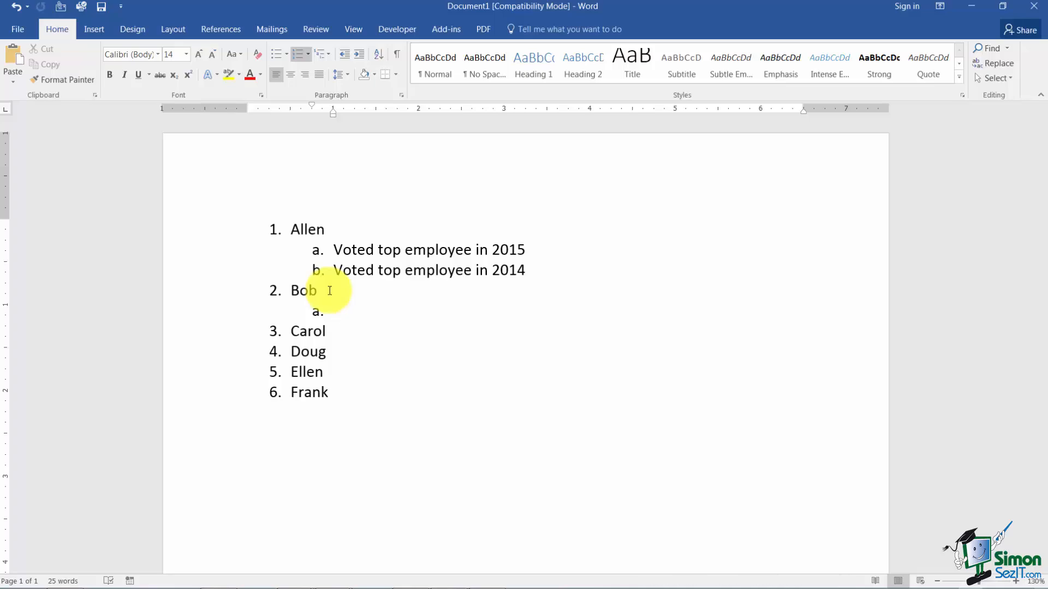
Switch to the open Burke Flyer.docx document window.
click(351, 32)
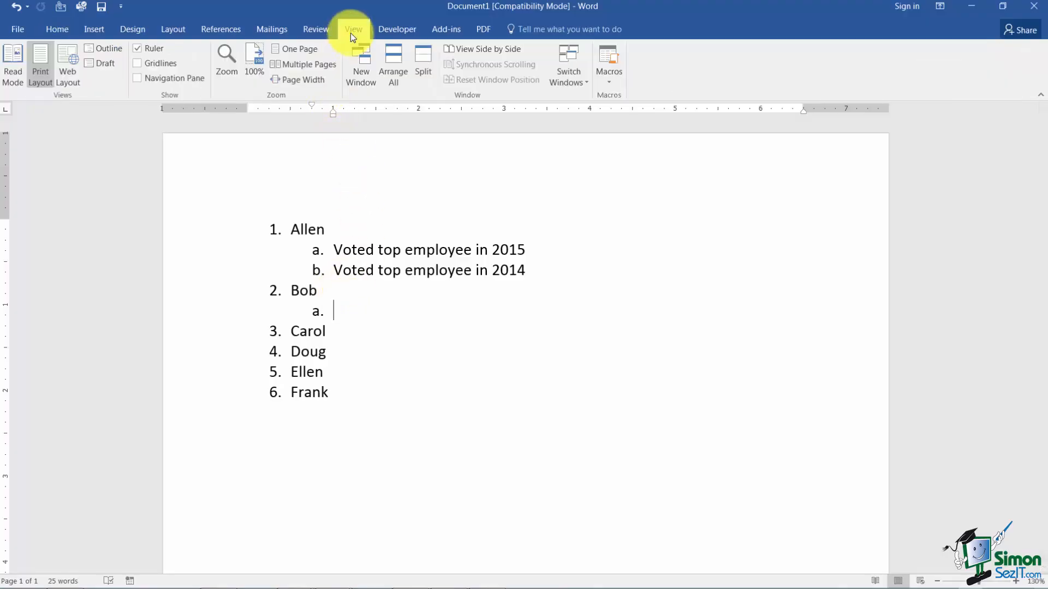
click(567, 81)
click(572, 95)
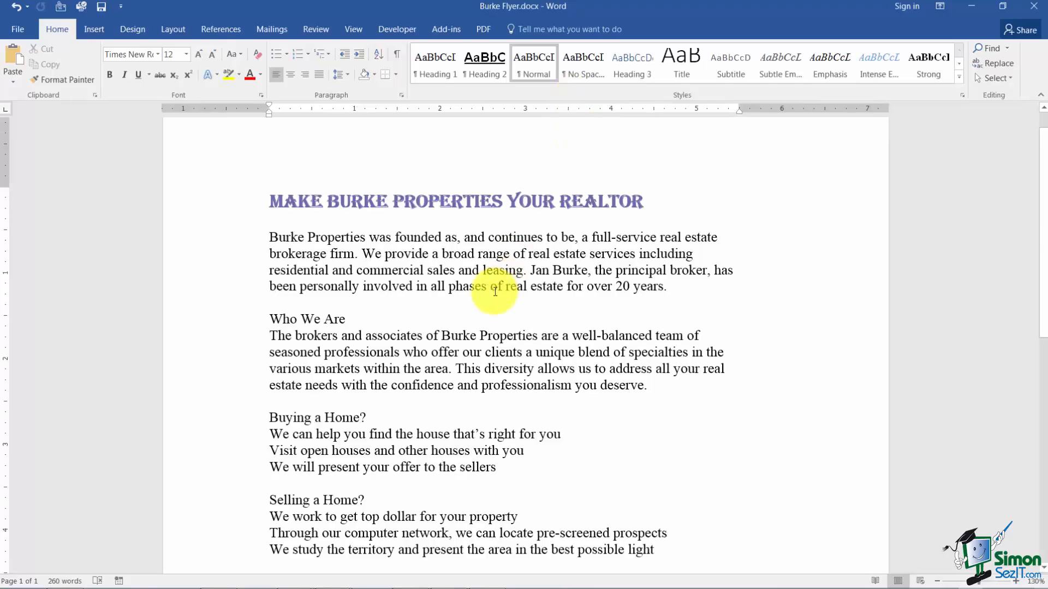
click(236, 320)
click(239, 417)
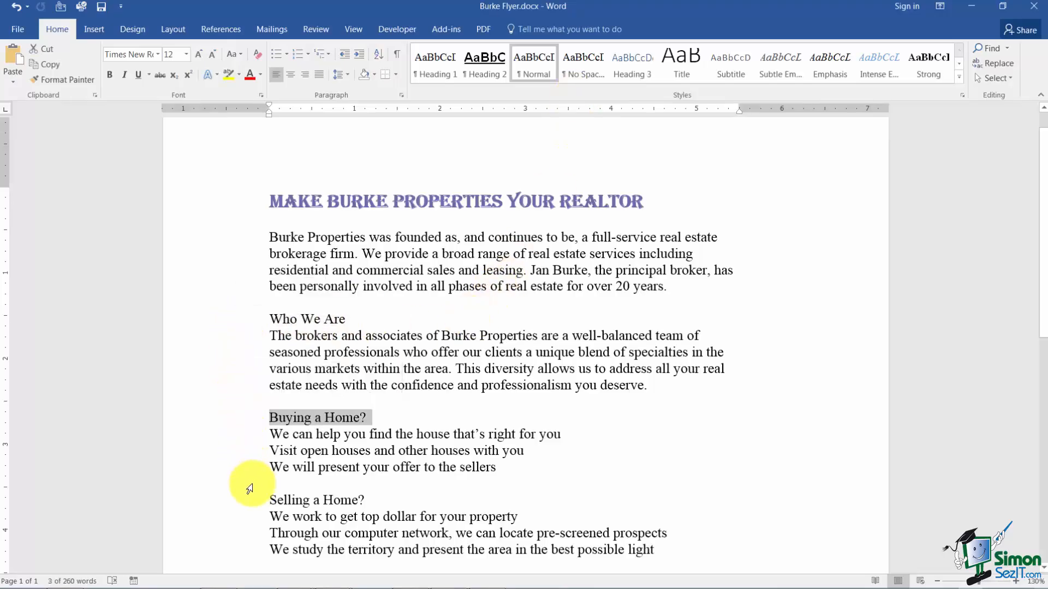
click(234, 516)
click(376, 499)
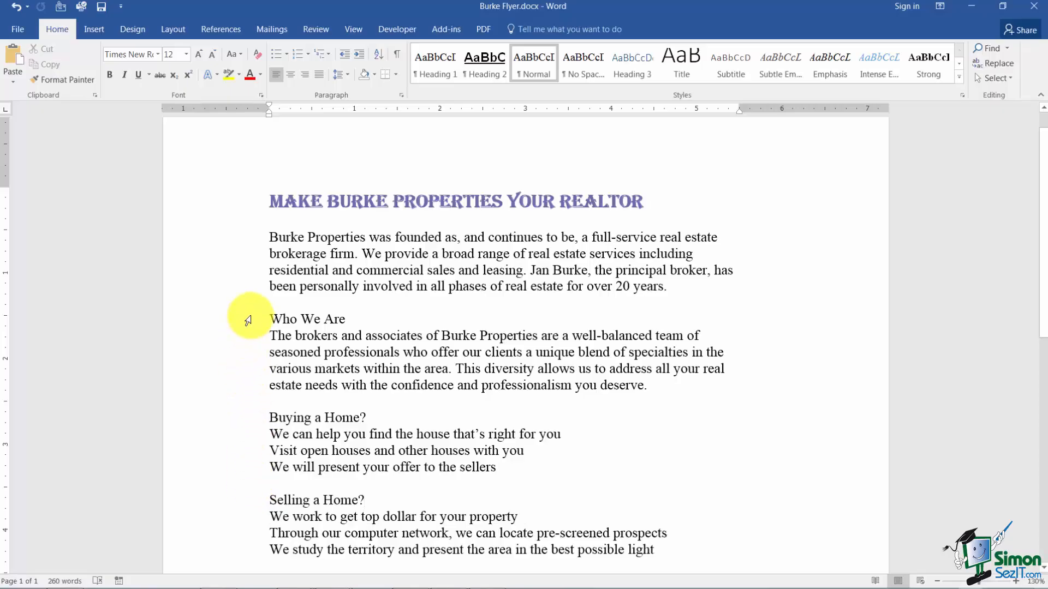
Apply the 1., a., i. multilevel list format to the text from "Who We Are" through the "We're Growing" paragraph.
drag(247, 321, 272, 416)
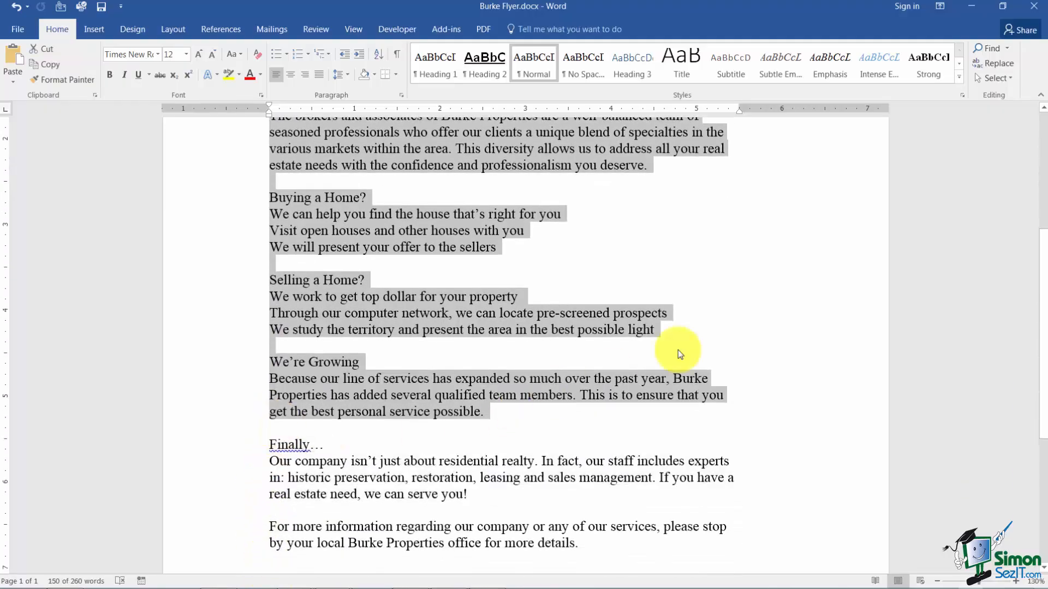
scroll(816, 303, up, 3)
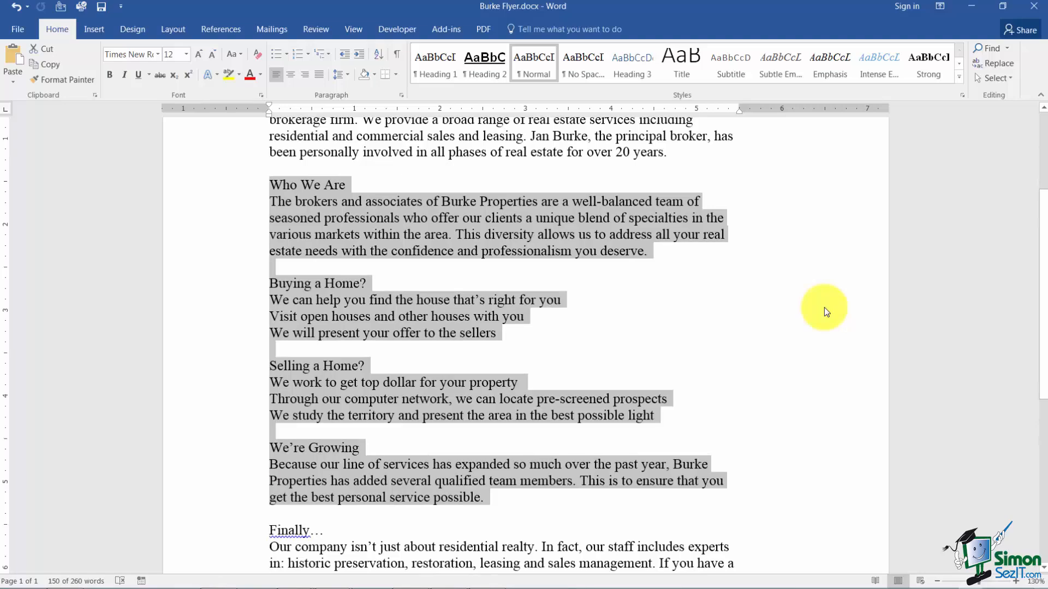
click(319, 56)
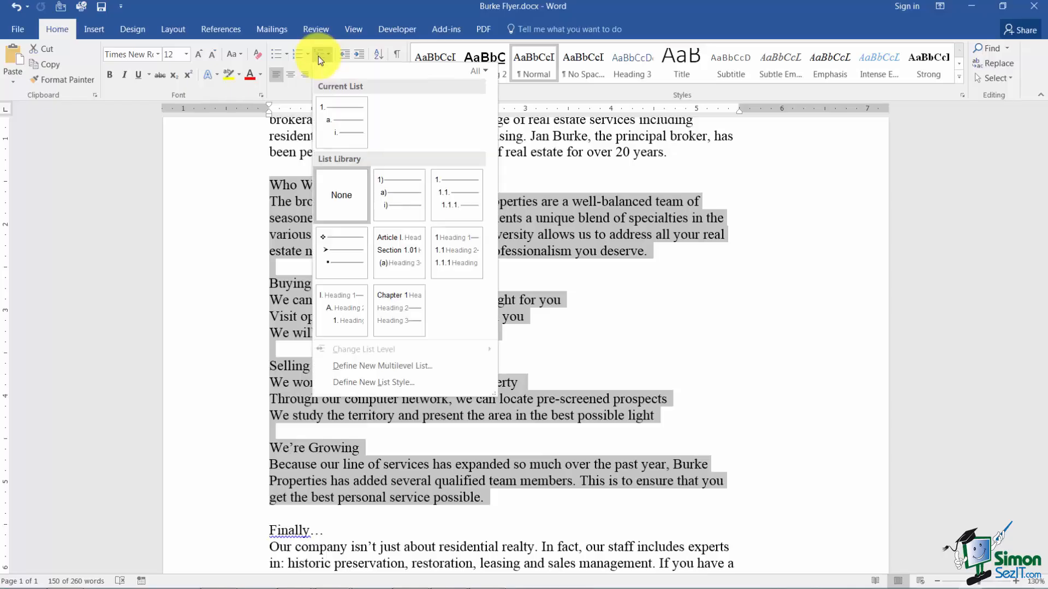
mouse_move(323, 114)
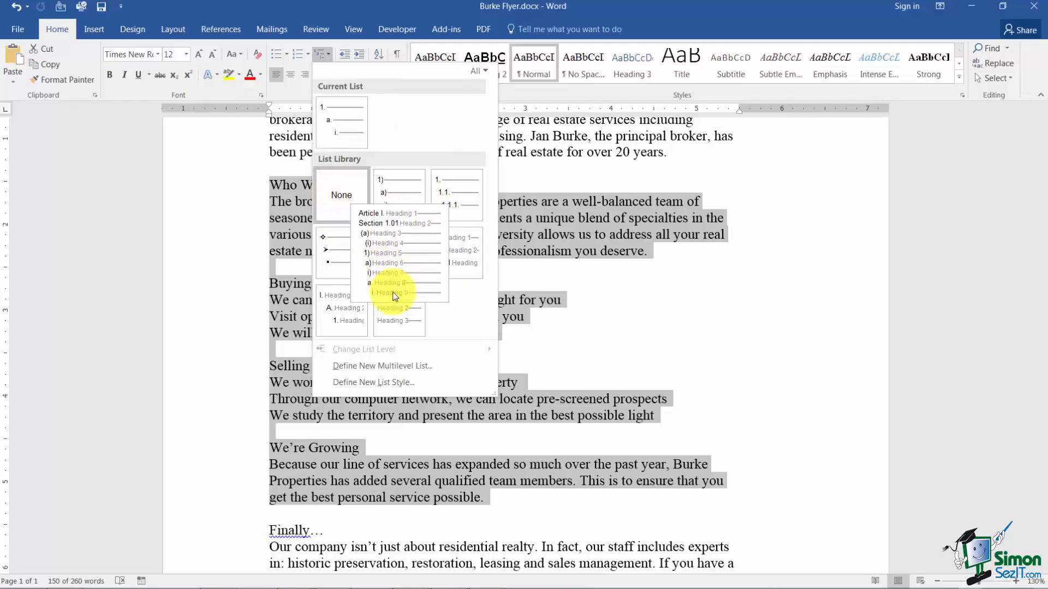
mouse_move(398, 315)
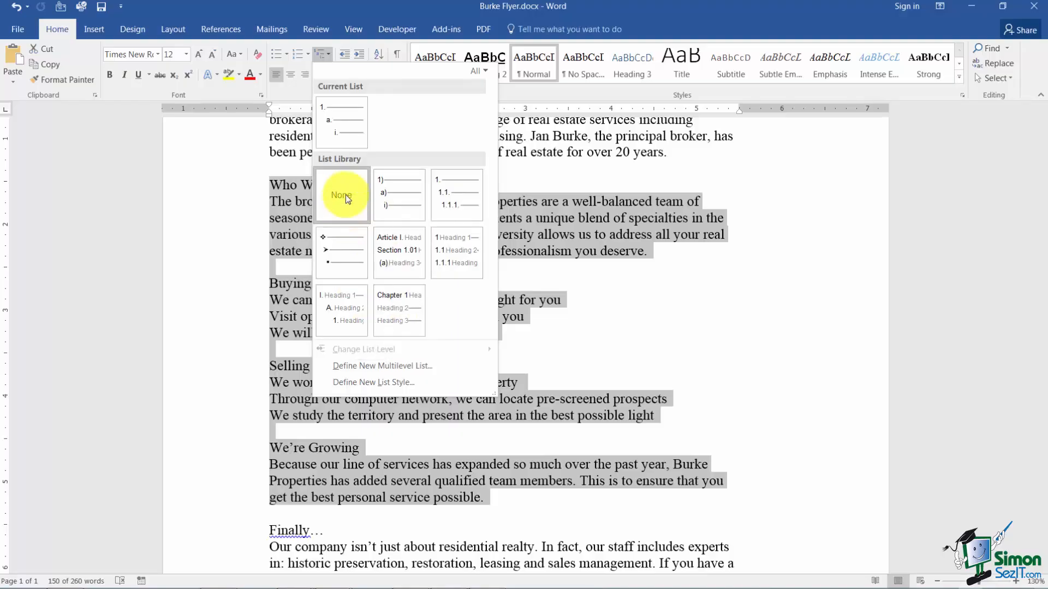
mouse_move(345, 139)
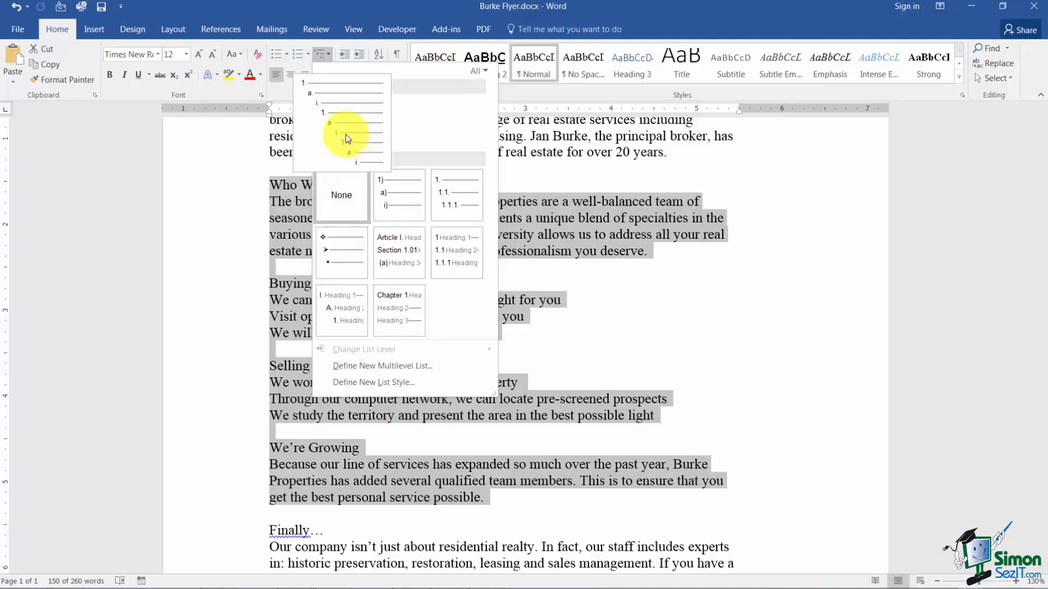
click(345, 134)
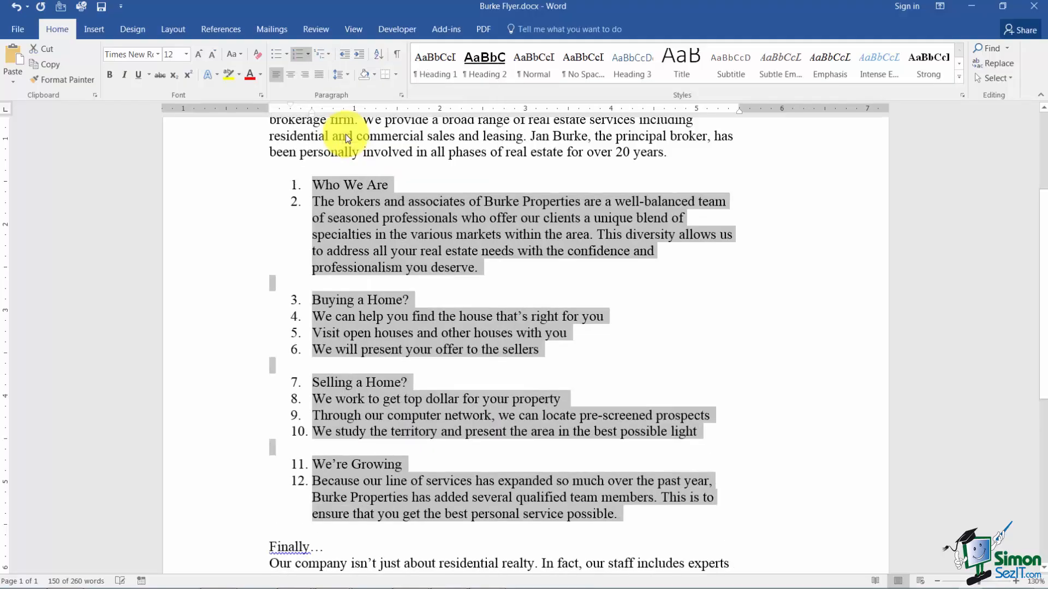
click(632, 310)
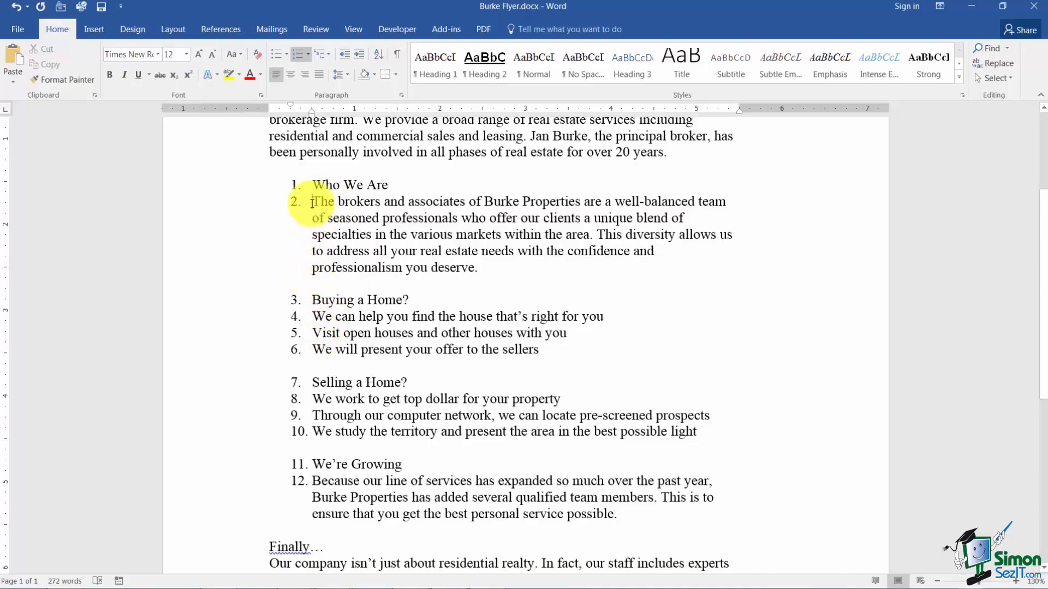
Demote the paragraph under "Who We Are" and the three lines under "Buying a Home?" to second-level list items.
key(Tab)
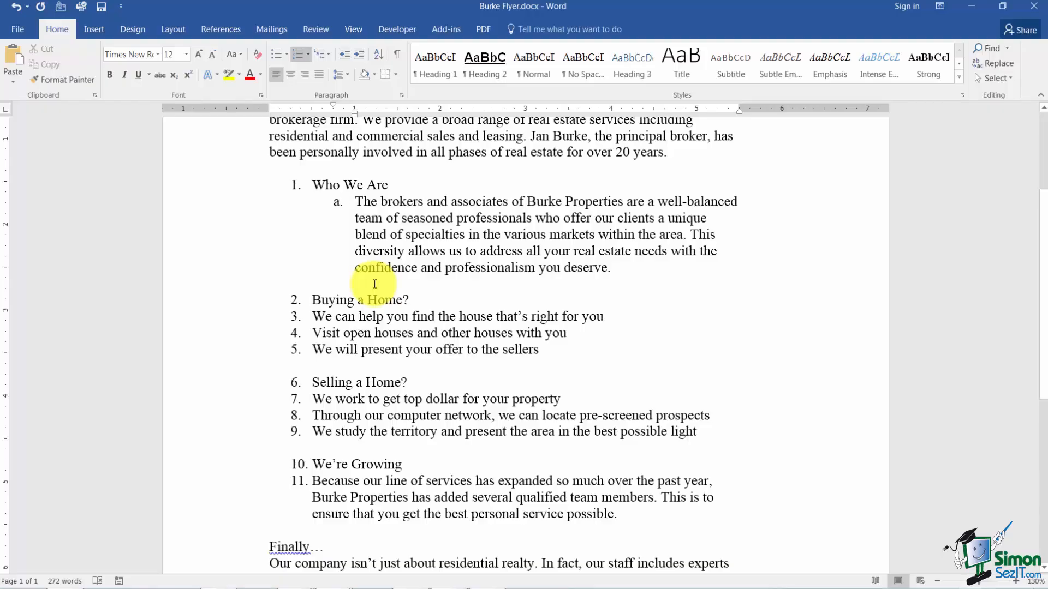
click(311, 317)
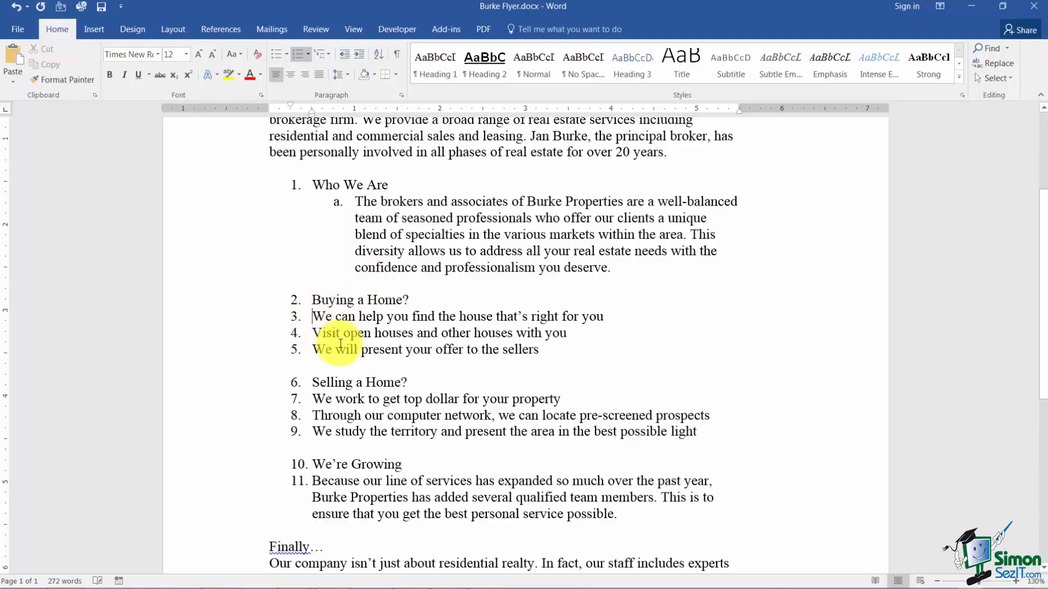
key(Tab)
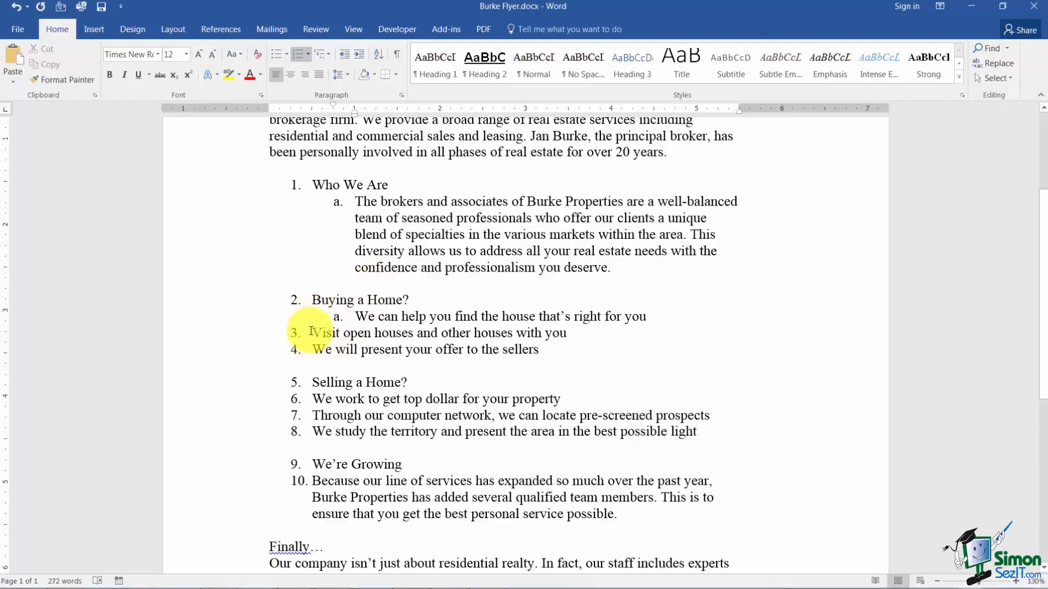
click(312, 333)
key(Tab)
click(313, 350)
key(Tab)
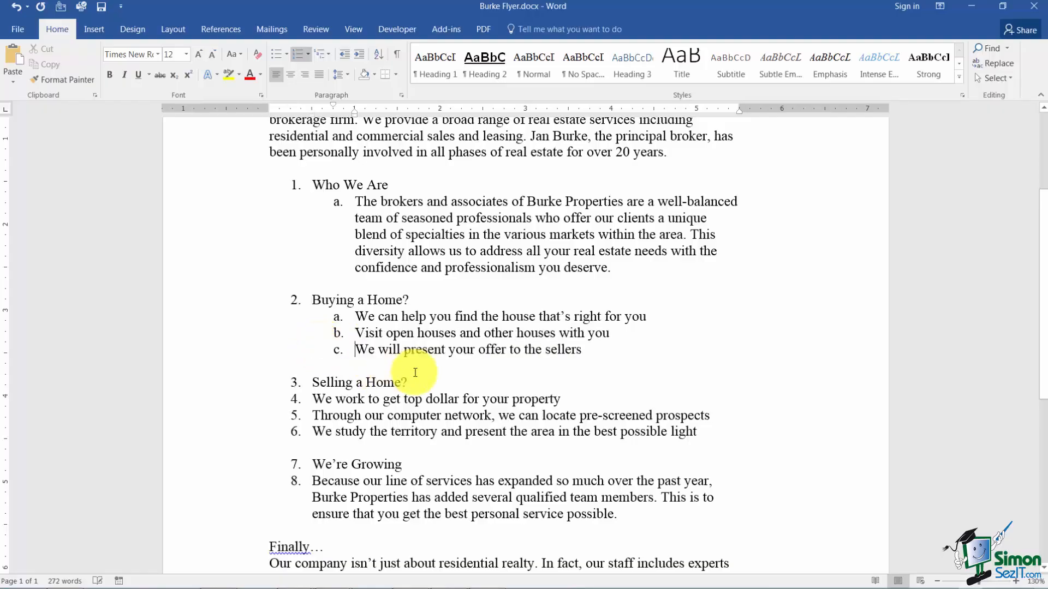
Demote the three lines under "Selling a Home?" to second-level list items.
click(312, 399)
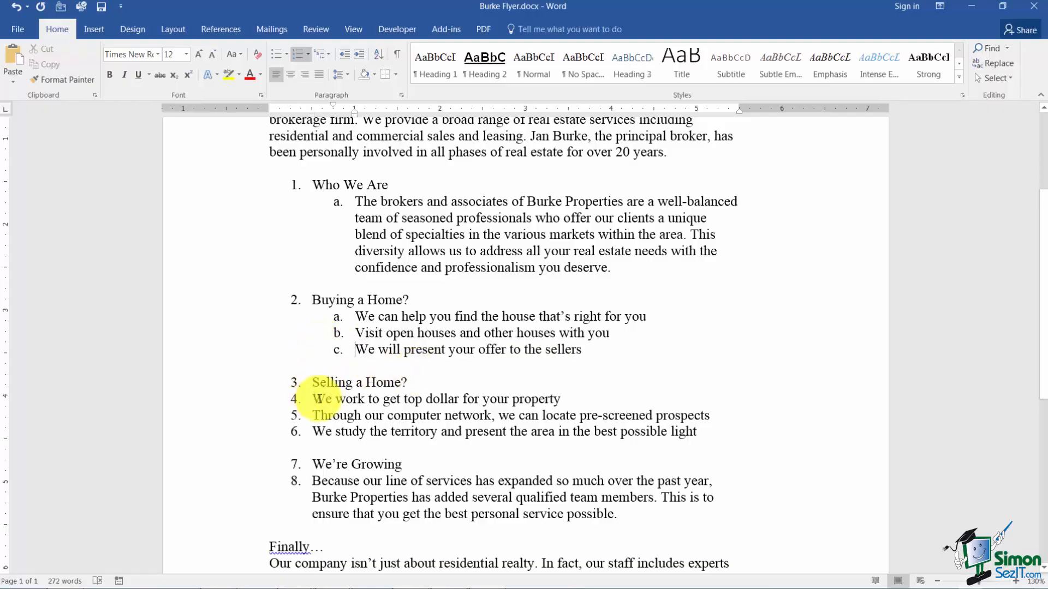
key(Tab)
click(314, 416)
key(Tab)
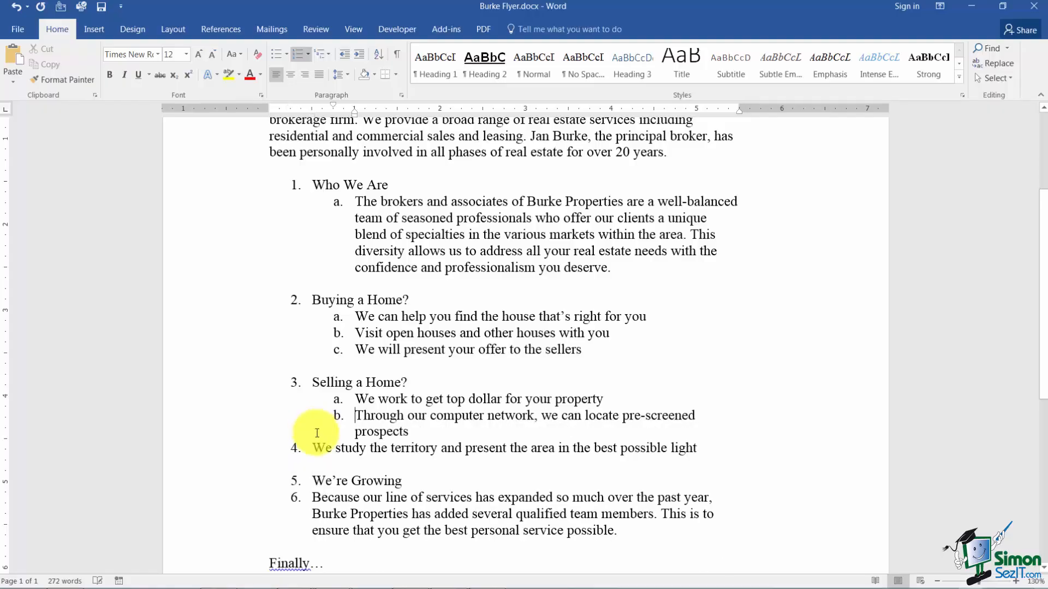
click(313, 448)
key(Tab)
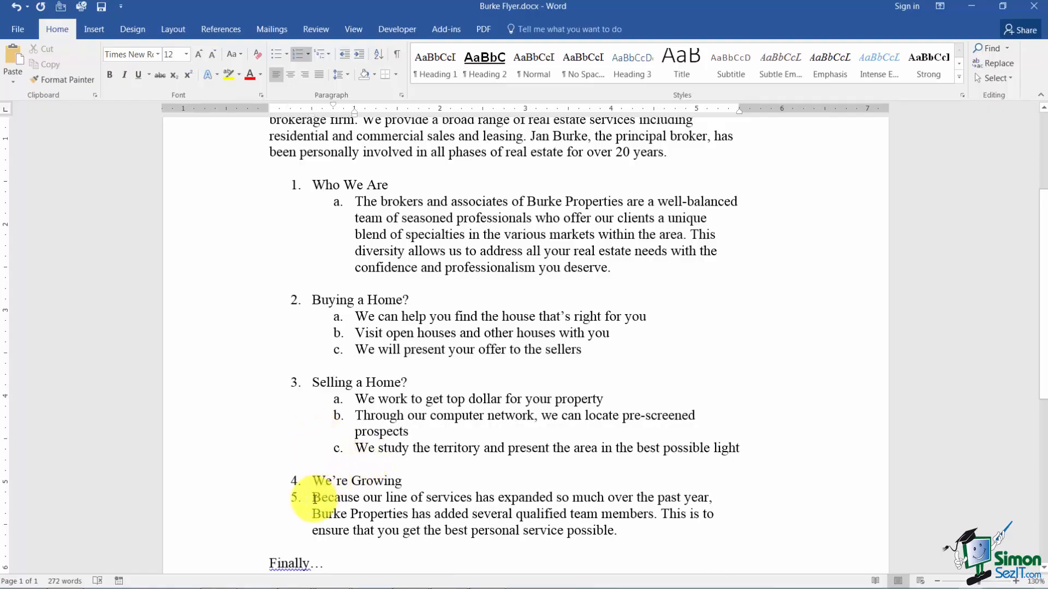
Demote the paragraph under "We're Growing" to a second-level list item.
click(313, 497)
key(Tab)
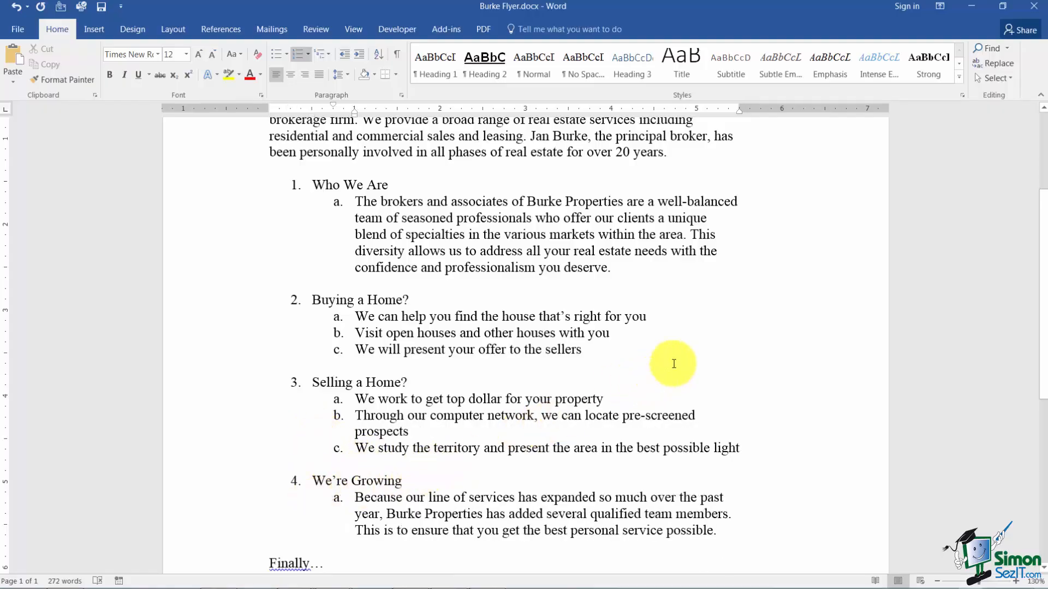
scroll(673, 363, up, 1)
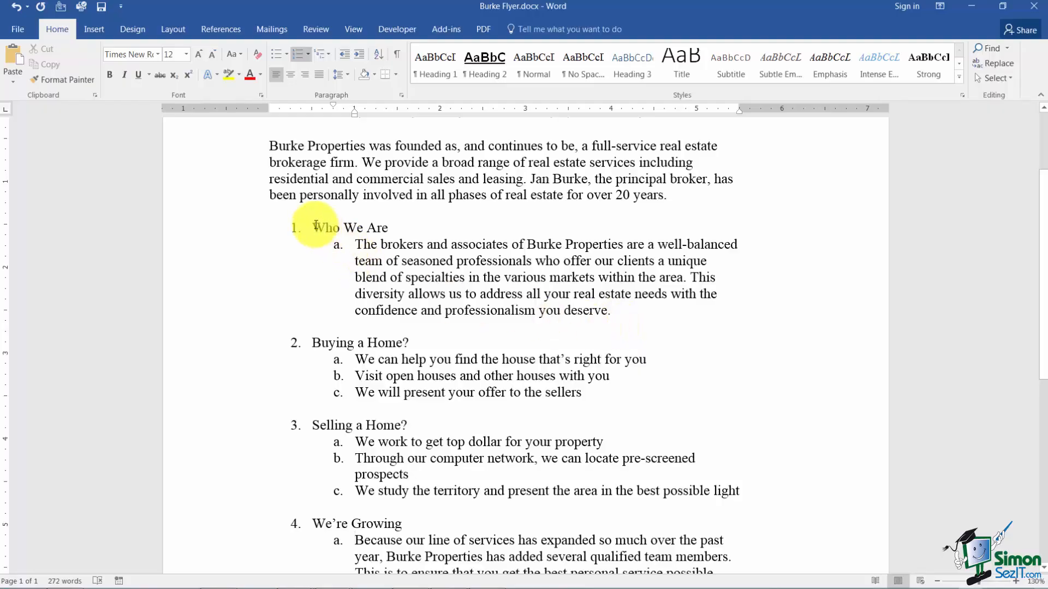
Select the whole multilevel list from "Who We Are" through the paragraph under "We're Growing".
drag(304, 227, 358, 228)
drag(460, 309, 726, 363)
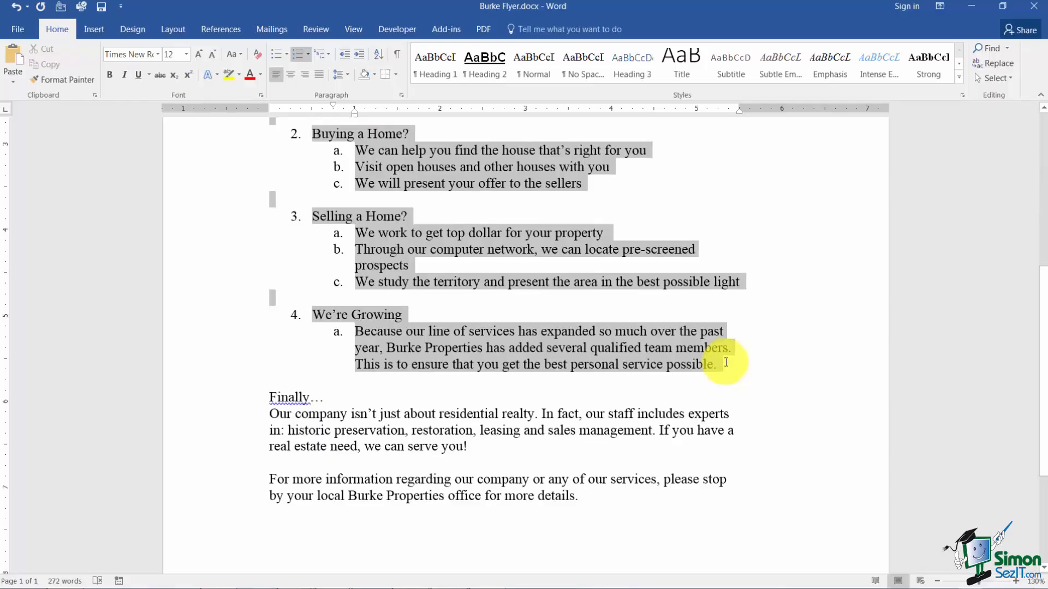
scroll(794, 218, up, 4)
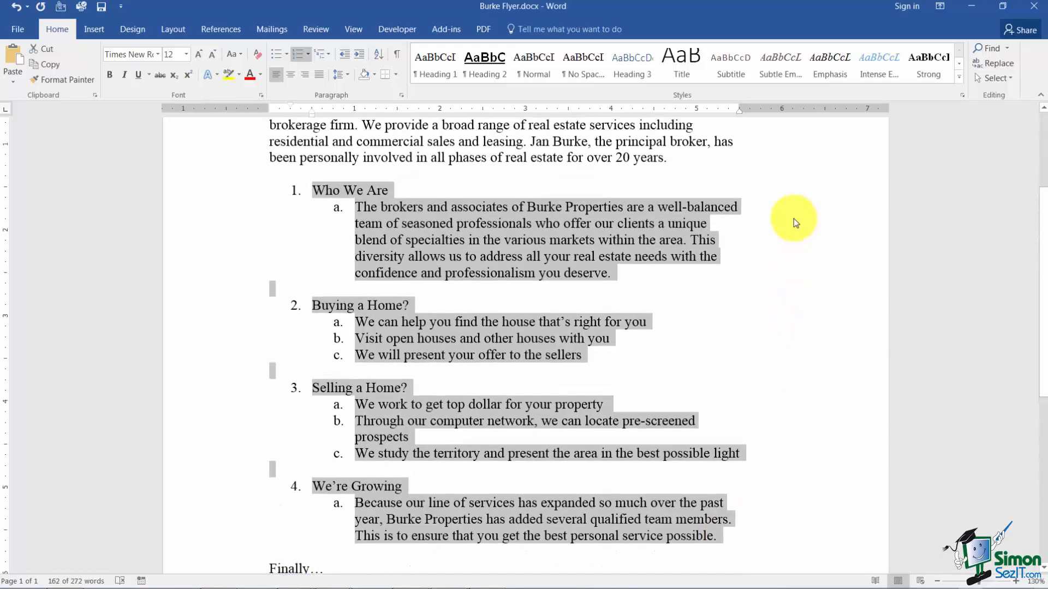
Try changing the whole selected list to the second list level (a.) and undo that change.
click(326, 53)
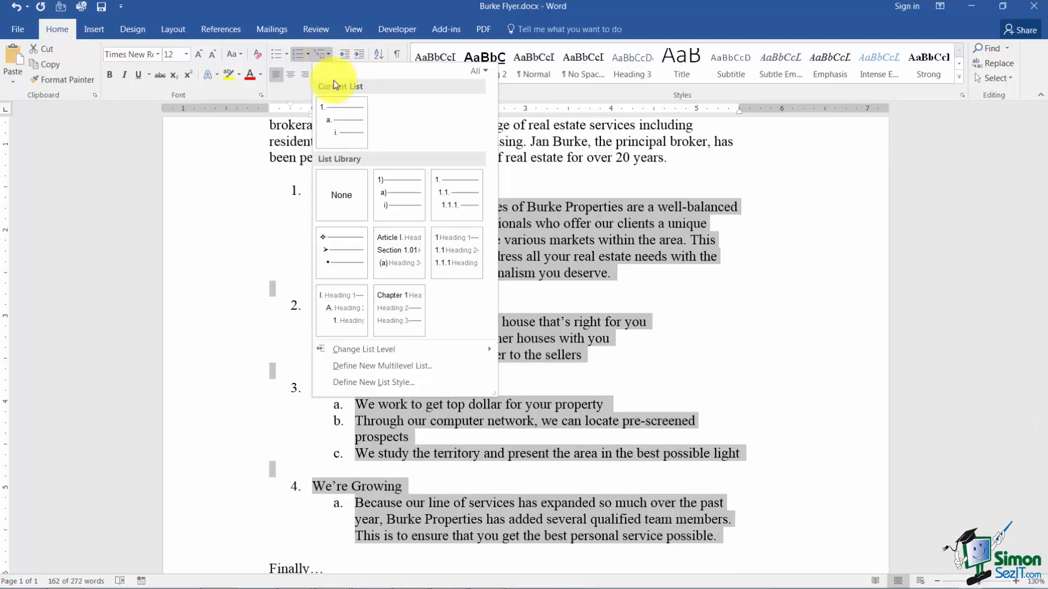
mouse_move(342, 269)
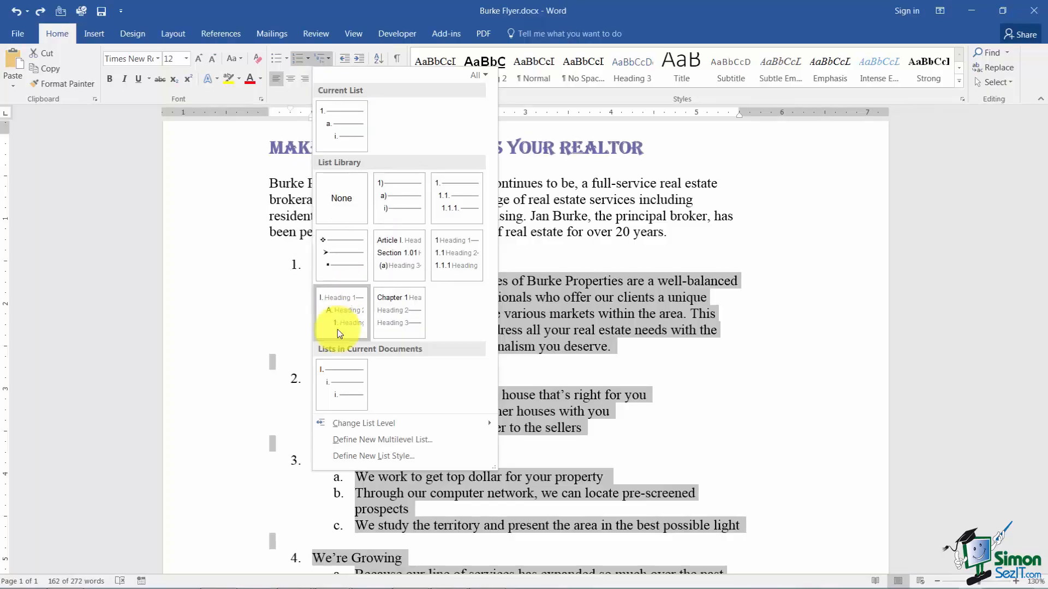
mouse_move(342, 424)
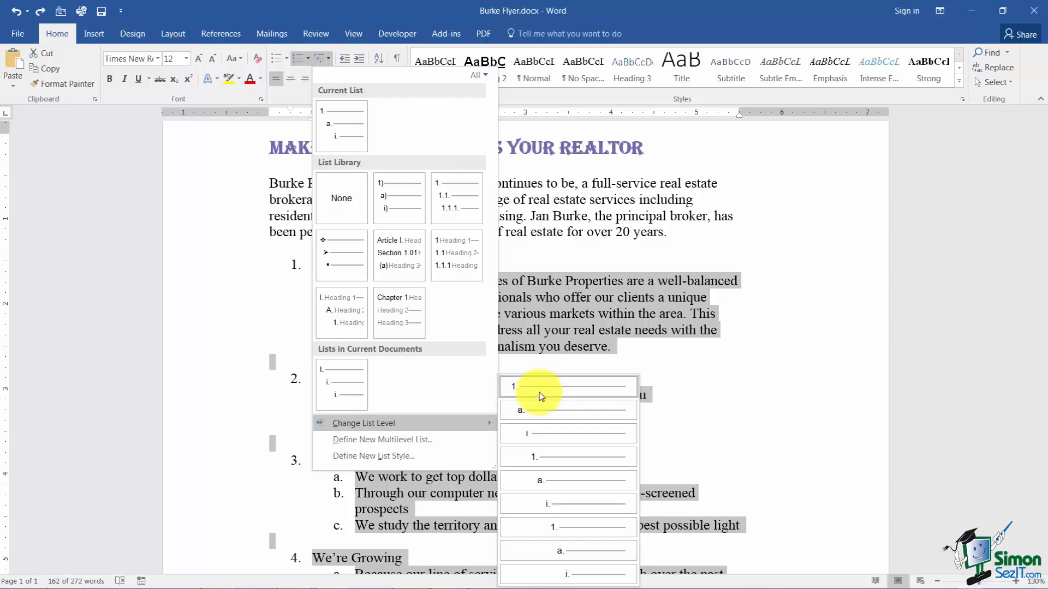
click(534, 416)
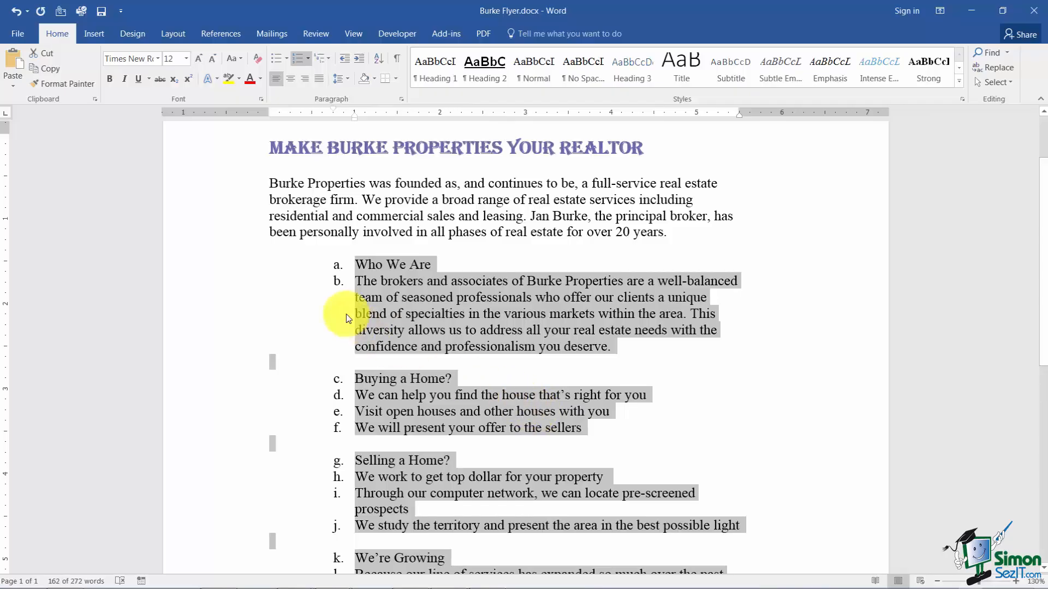
click(16, 11)
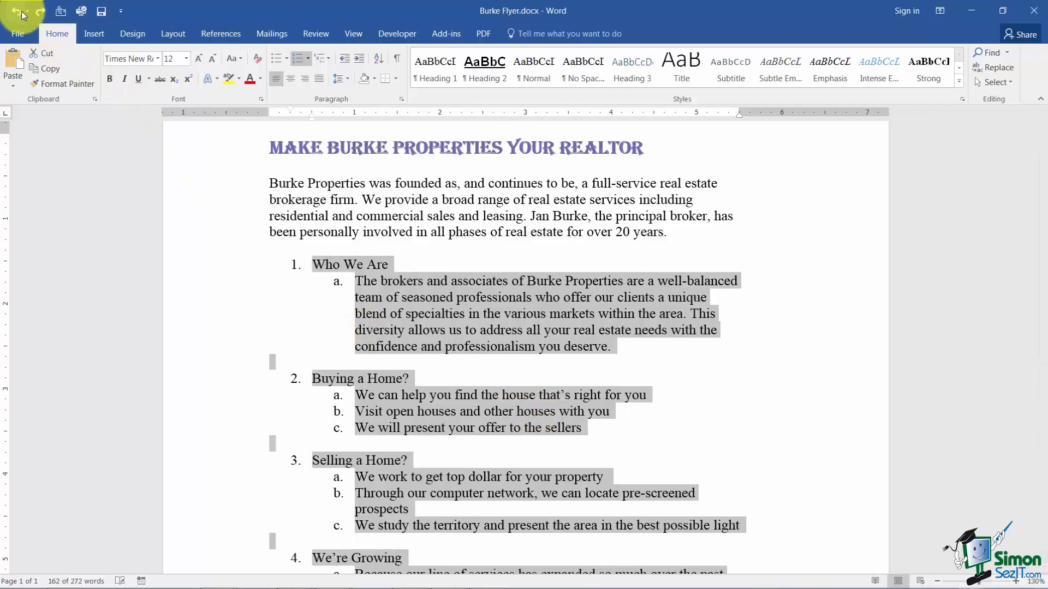
Define a new multilevel list for the selected text with the level 1 number style I, II, III.
click(330, 59)
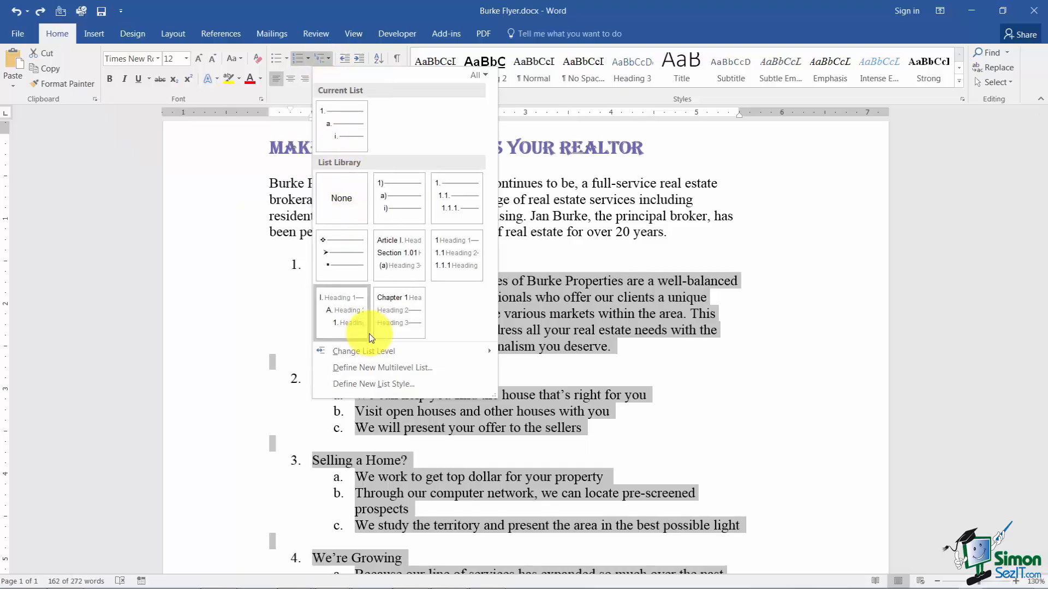
click(365, 368)
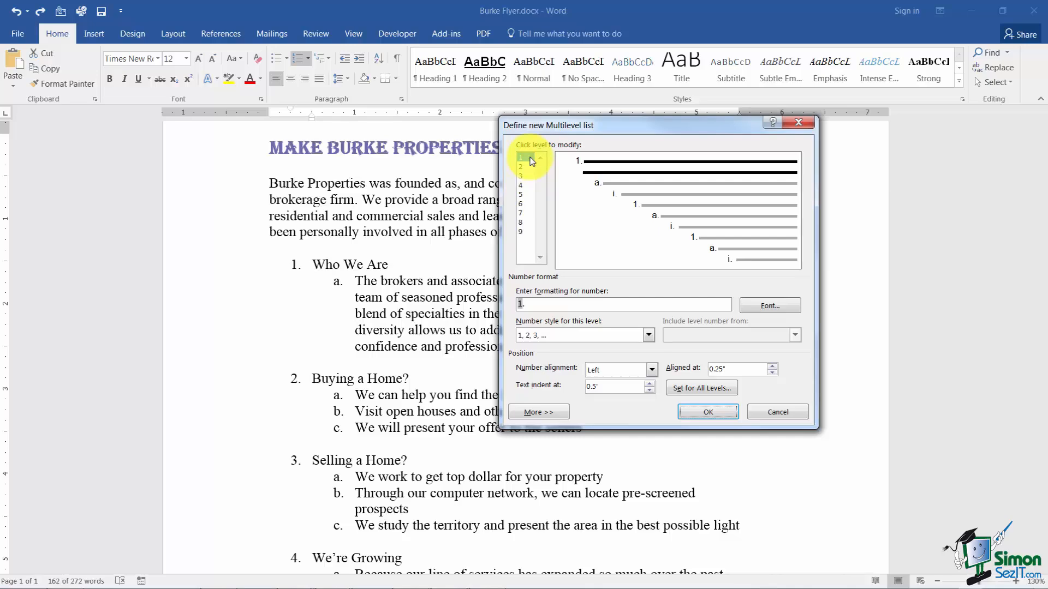
click(648, 335)
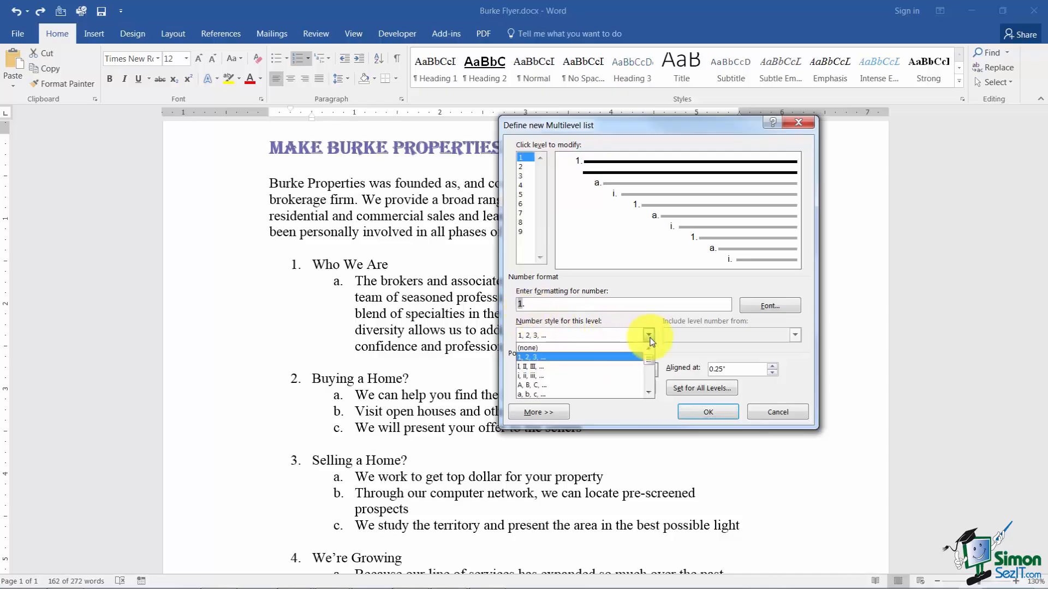
click(548, 367)
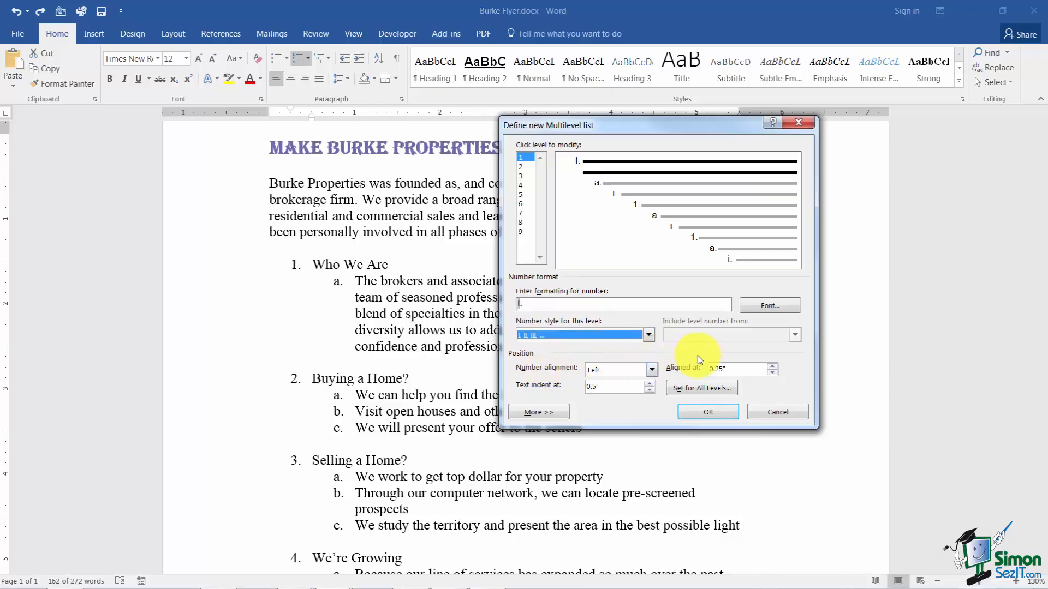
Format the level 1 numbers at size 16 in standard blue and apply the new multilevel list.
click(770, 307)
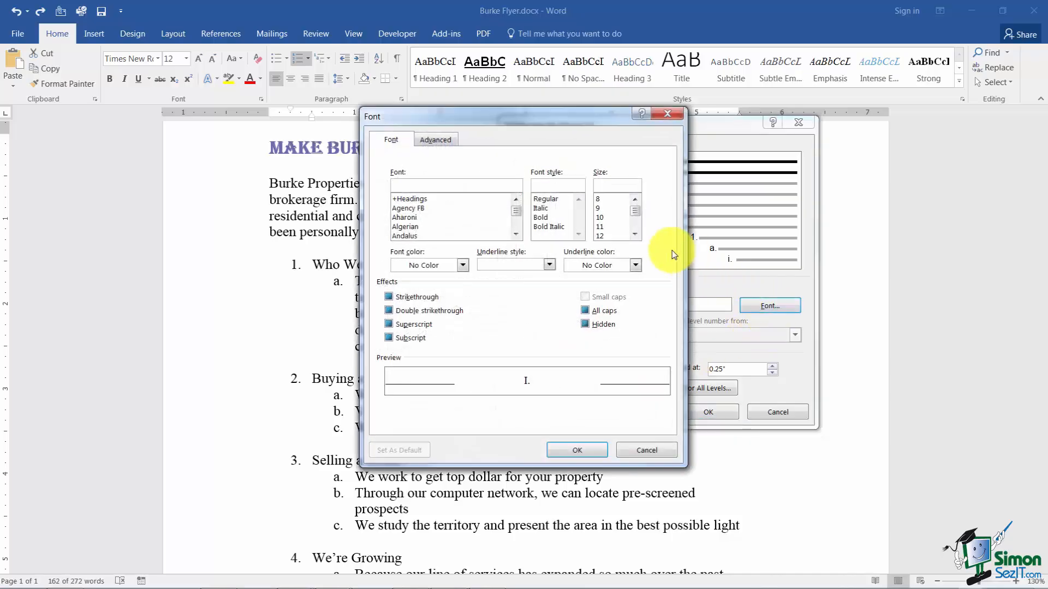
click(635, 236)
click(605, 236)
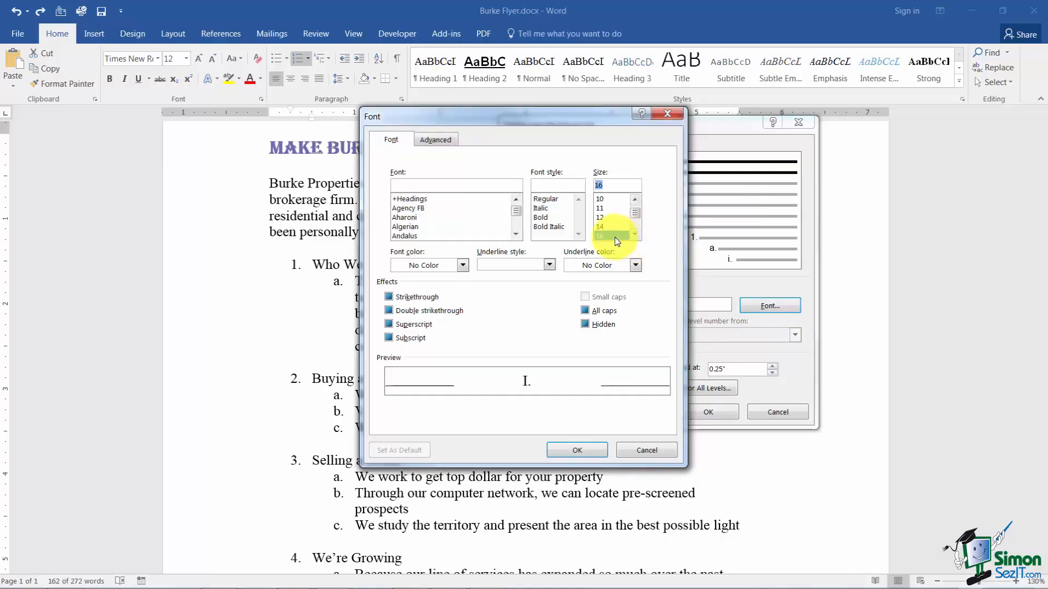
click(462, 265)
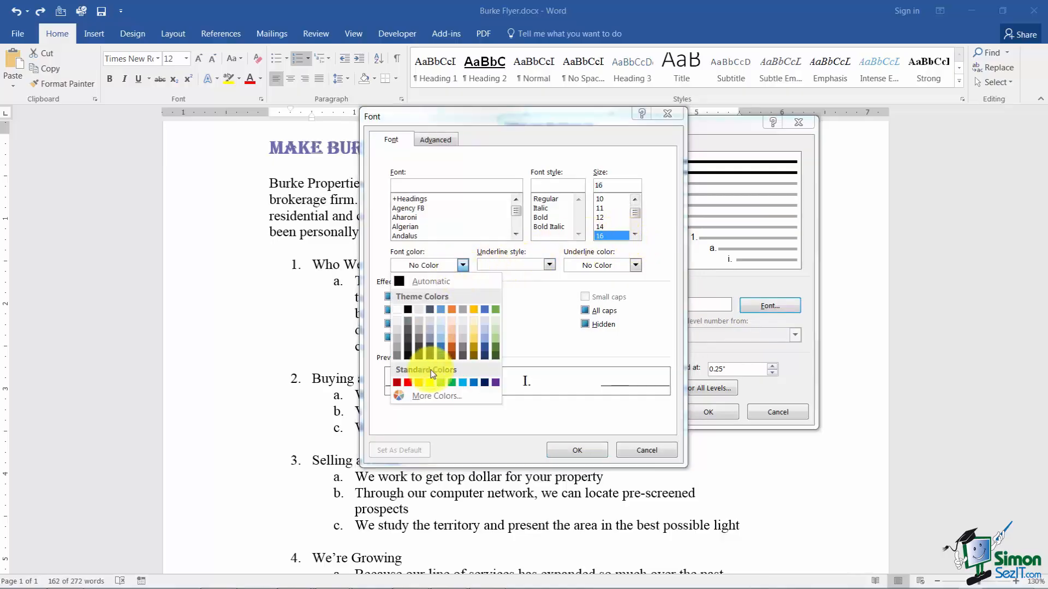
click(471, 383)
click(574, 449)
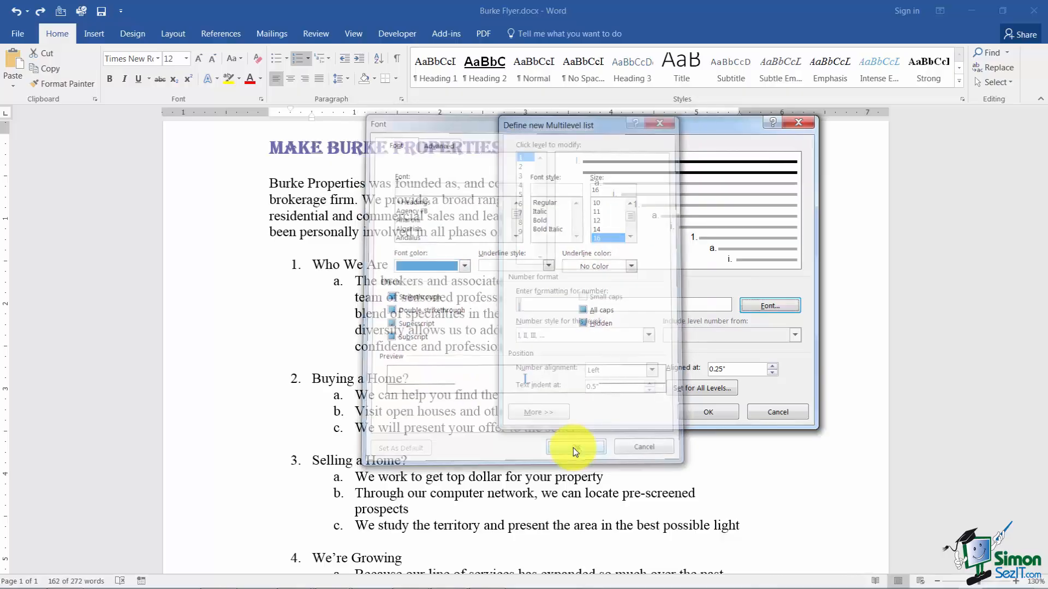
click(704, 411)
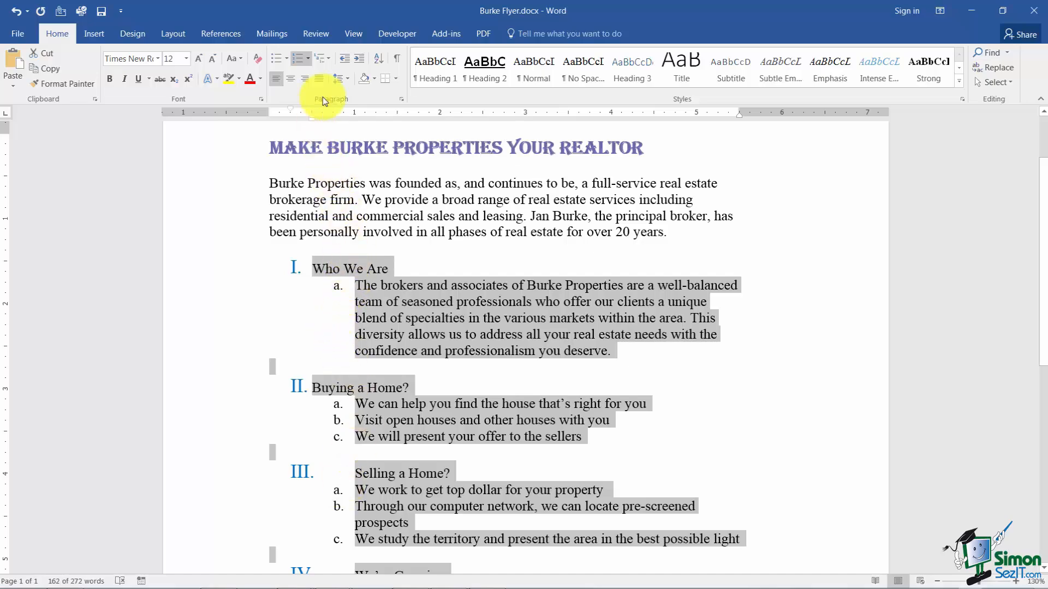
Define another new multilevel list for the selection with the level 2 number style i, ii, iii.
click(328, 60)
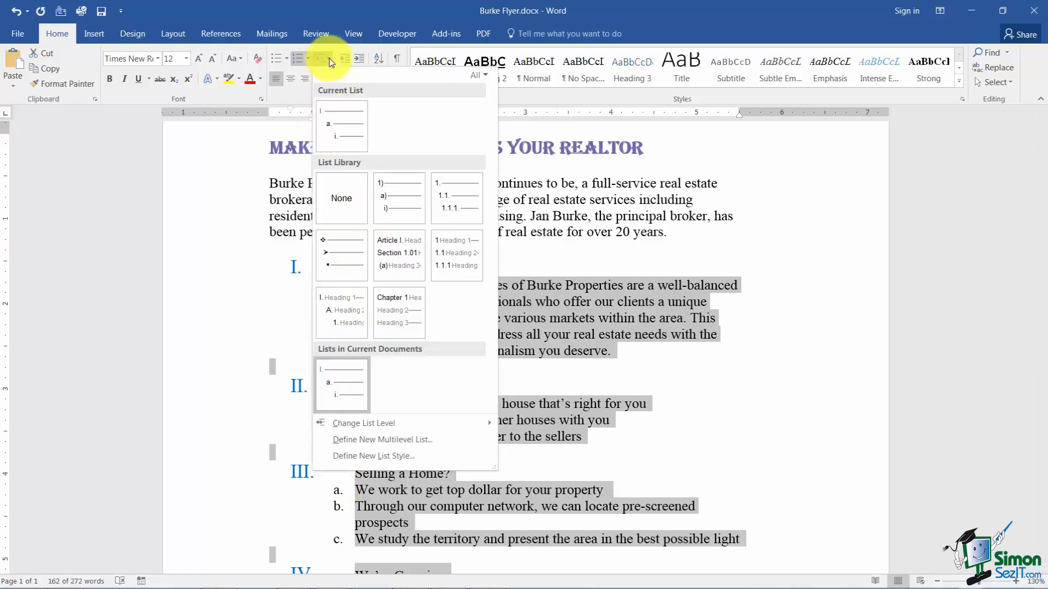
mouse_move(364, 332)
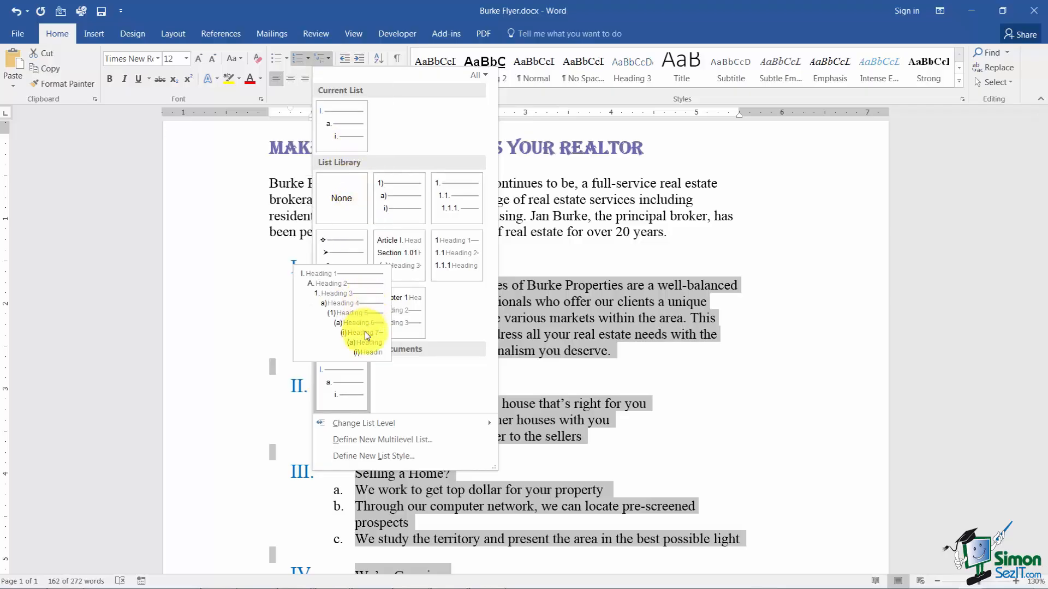
click(377, 439)
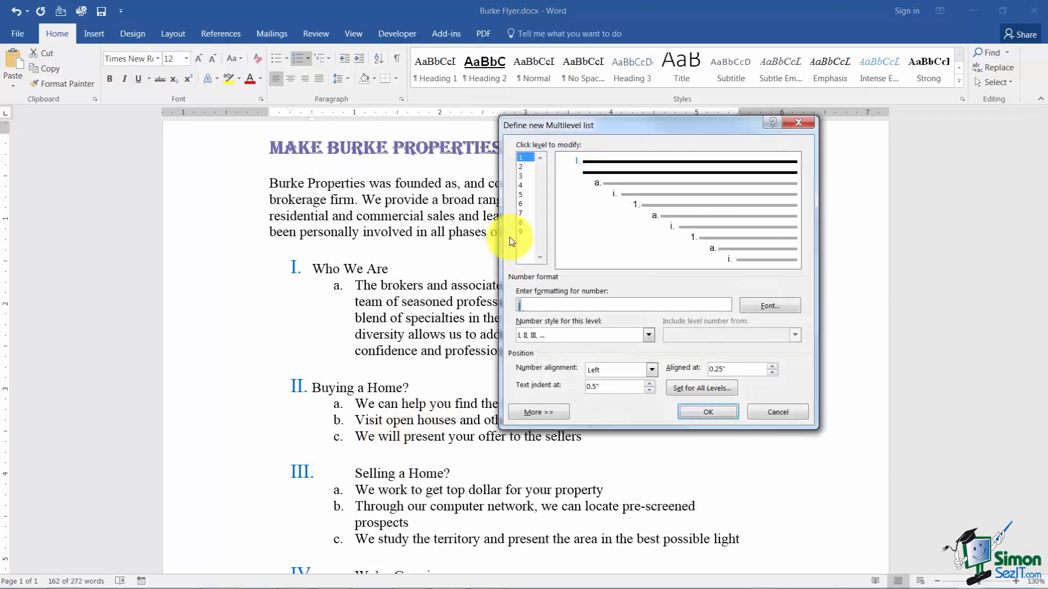
click(524, 166)
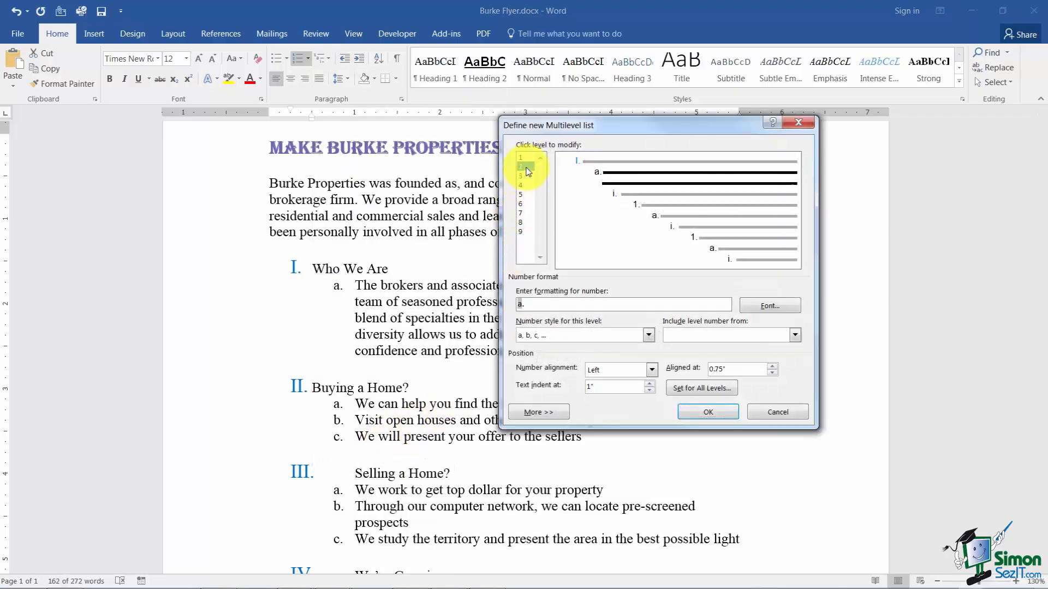
click(648, 335)
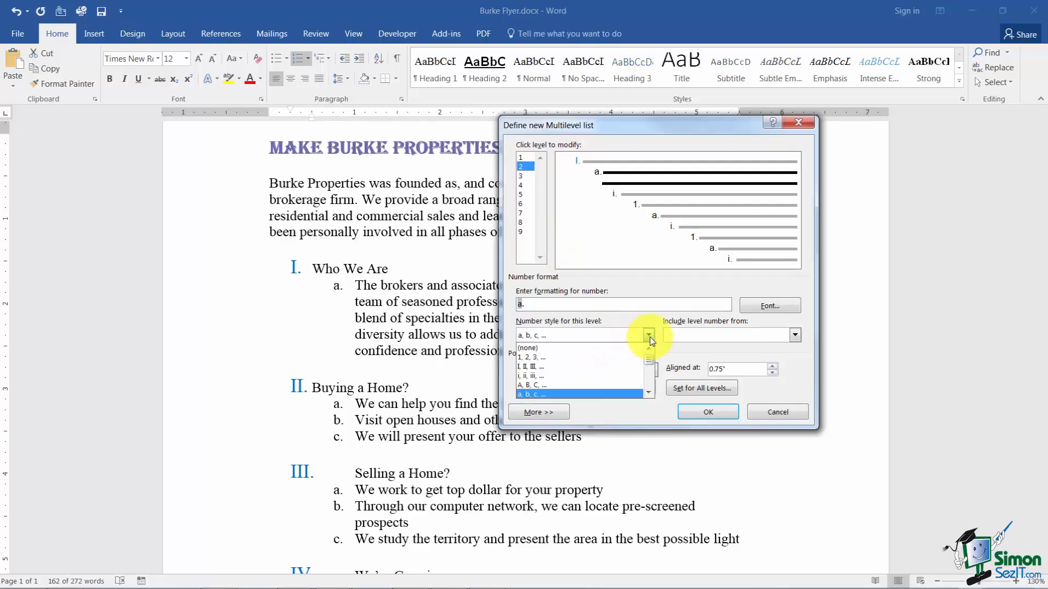
click(550, 377)
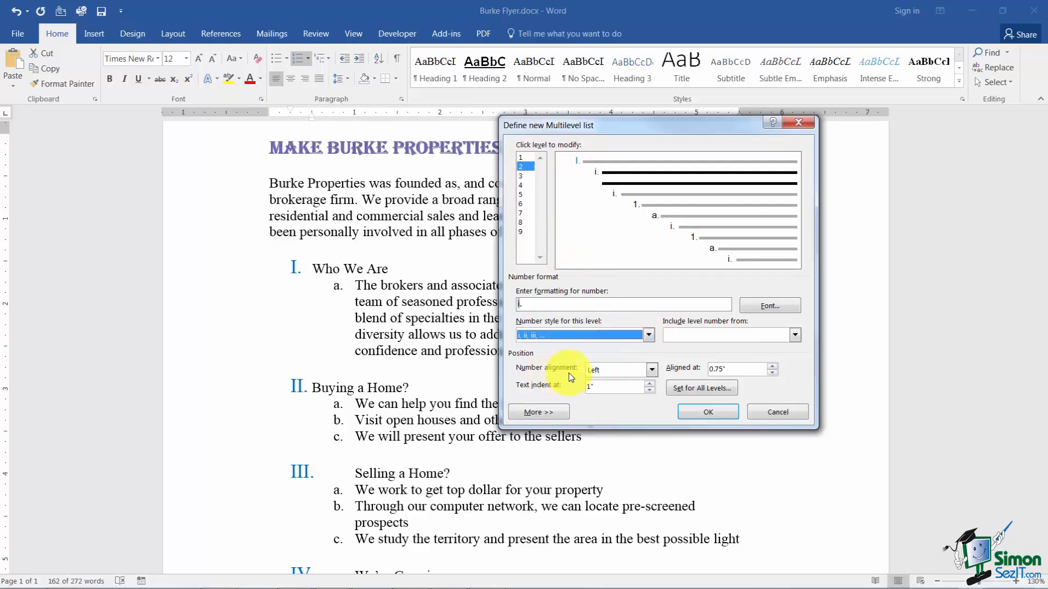
Keep level 2 left-aligned without an included level number, apply the list definition, and deselect the text.
click(795, 336)
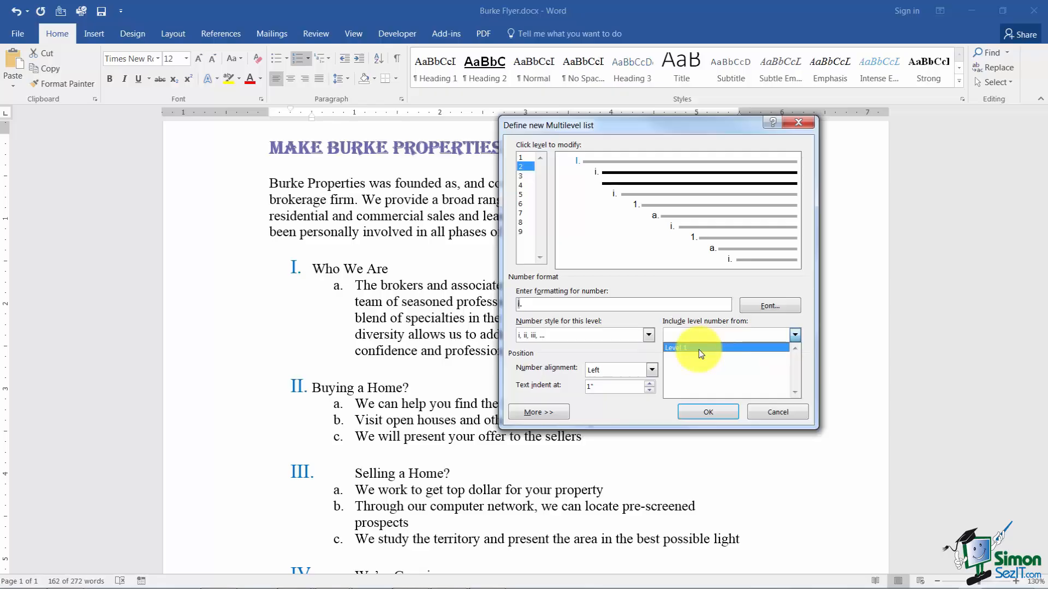
click(811, 339)
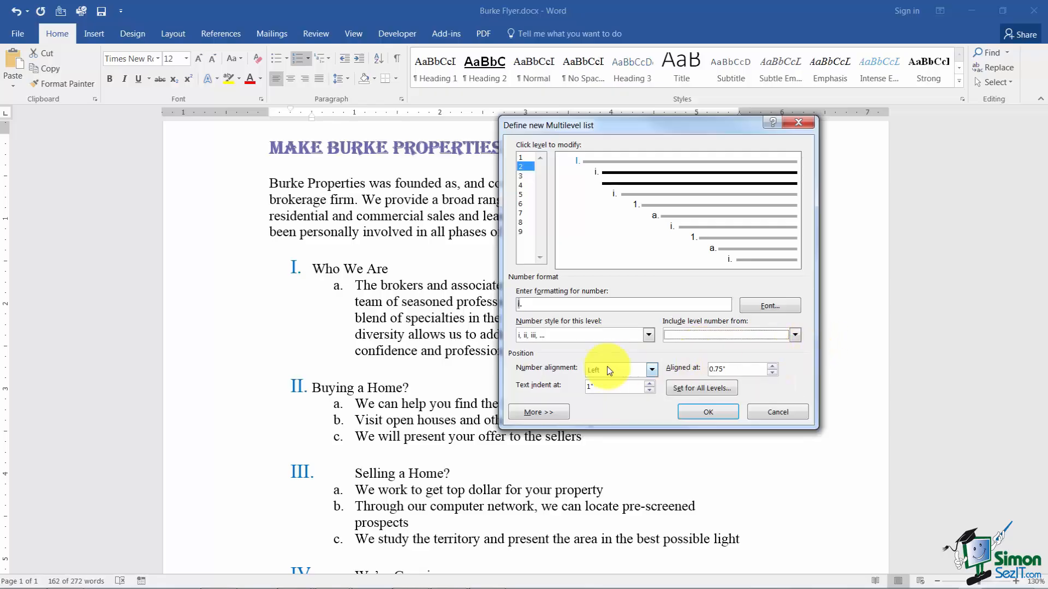
click(652, 370)
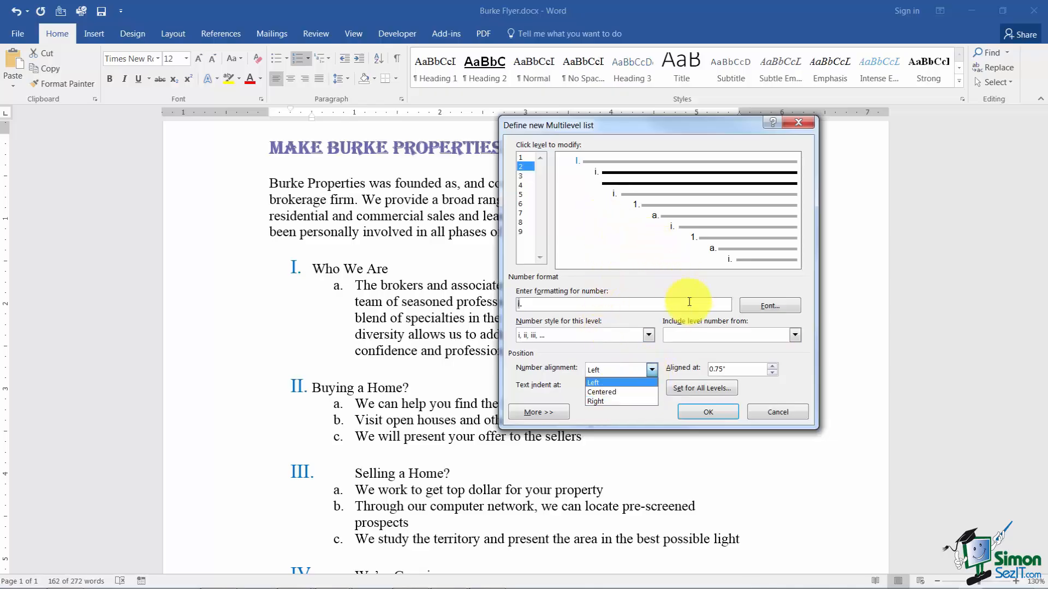
click(685, 352)
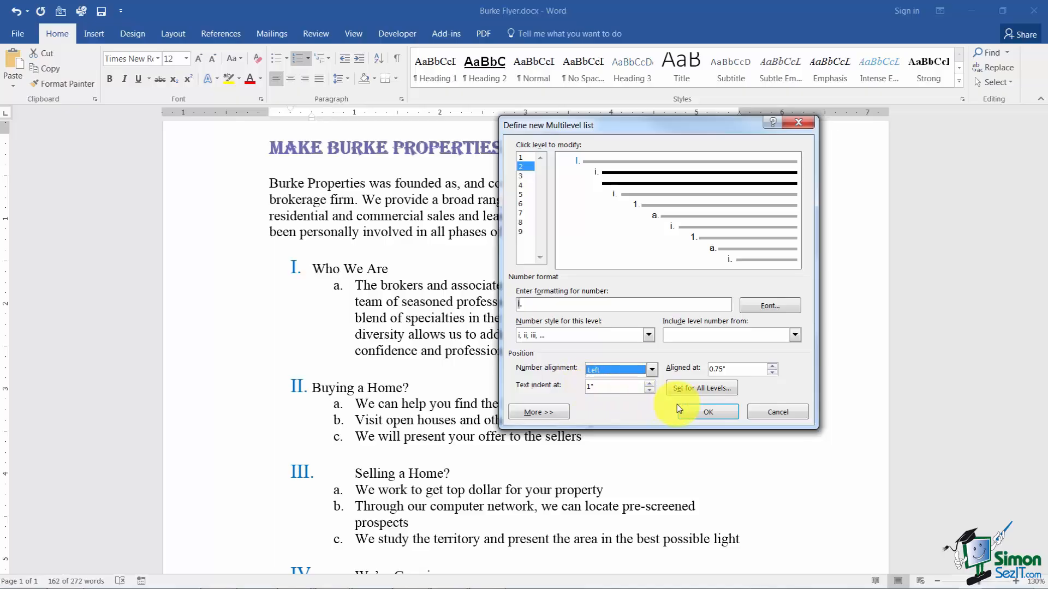
click(702, 413)
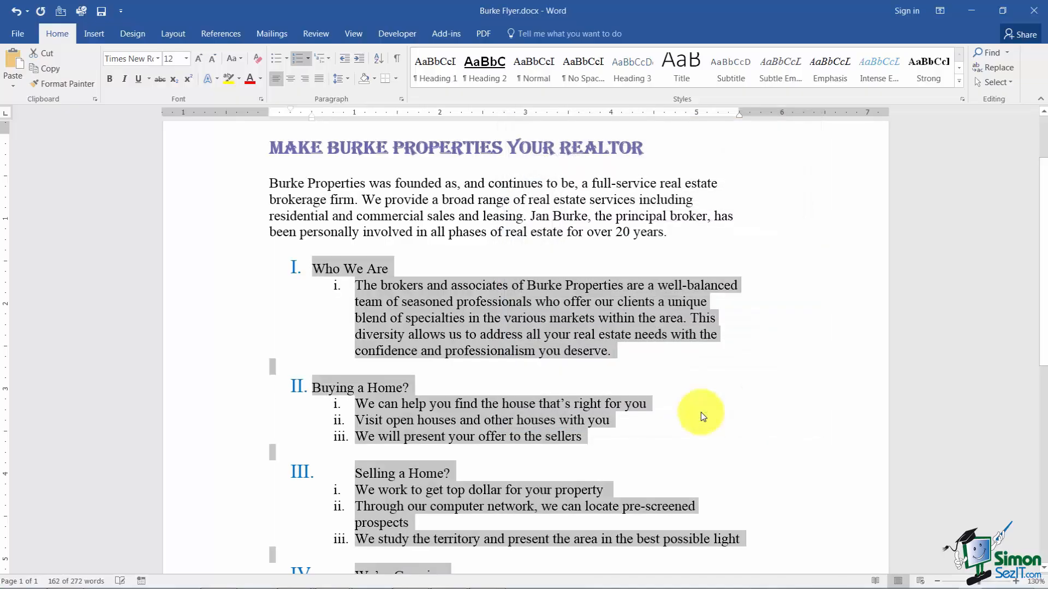
click(649, 419)
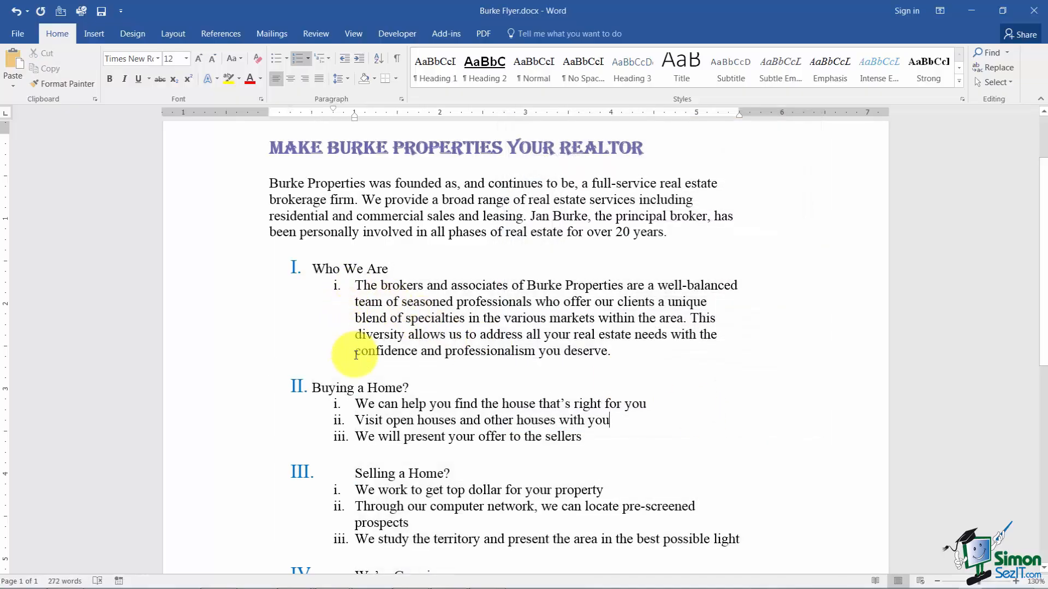